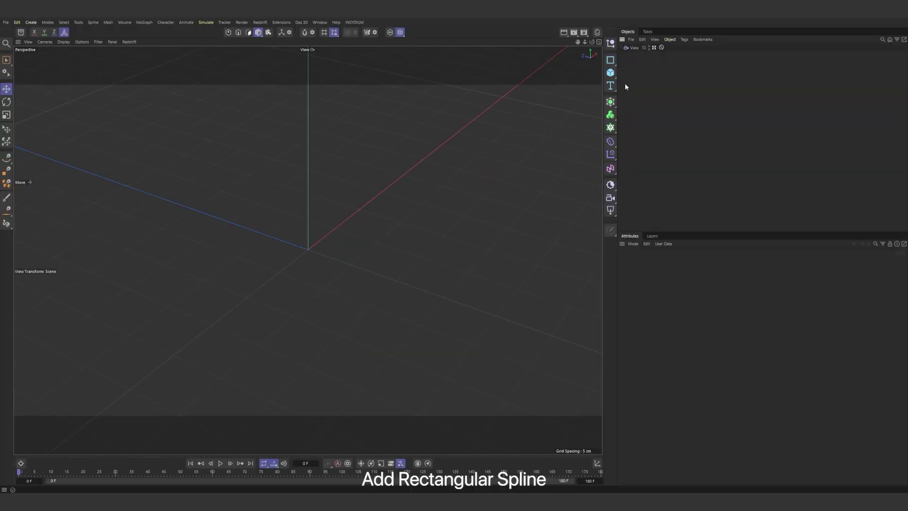
Add a Rectangle spline 40 cm wide and 15 cm high on the XZ plane with rounding enabled.
{"action": "left_click", "coordinate": [610, 60]}
{"action": "left_click", "coordinate": [676, 278]}
{"action": "type", "text": "40"}
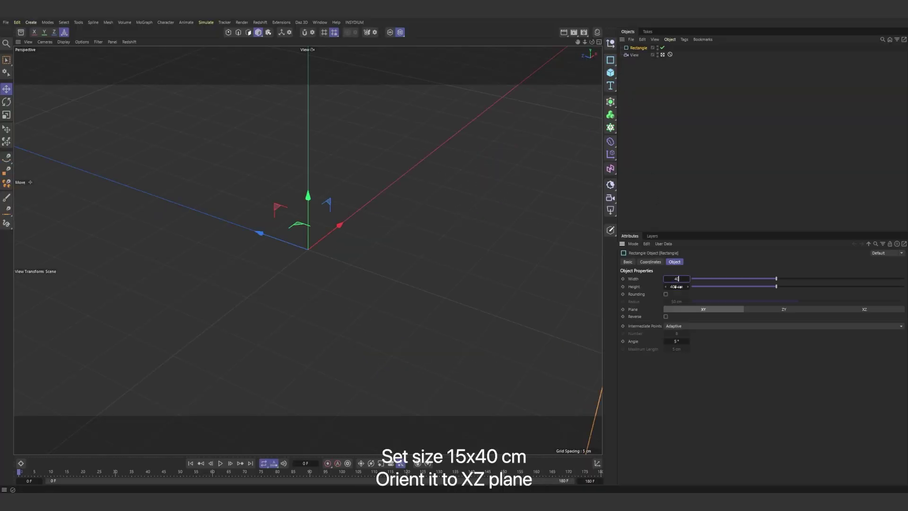
{"action": "key", "text": "Tab"}
{"action": "type", "text": "15"}
{"action": "key", "text": "Return"}
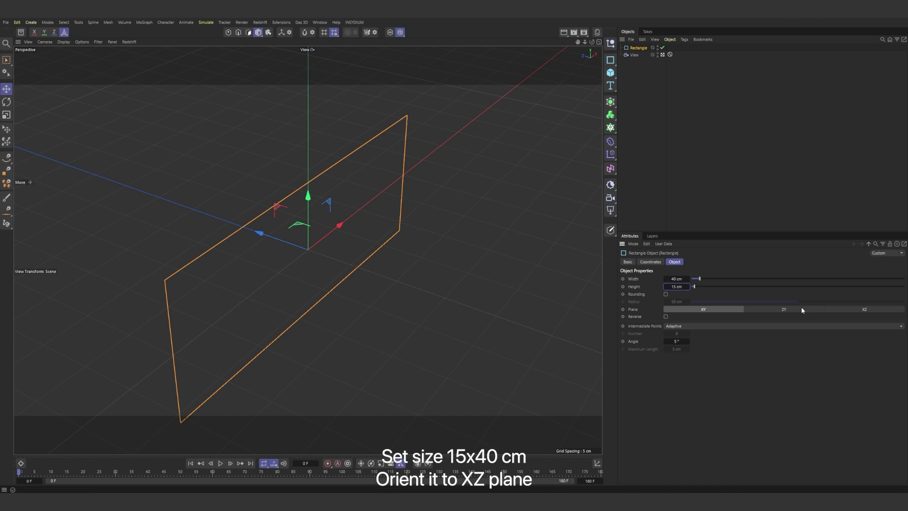
{"action": "left_click", "coordinate": [848, 309]}
{"action": "left_click", "coordinate": [666, 294]}
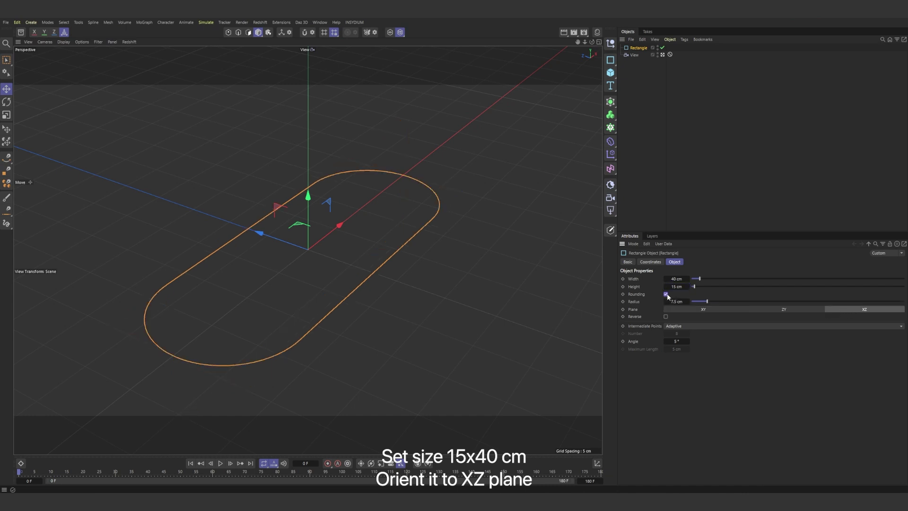
Create an instance of the Rectangle spline and set its heading rotation to 90 degrees.
{"action": "left_click", "coordinate": [610, 102]}
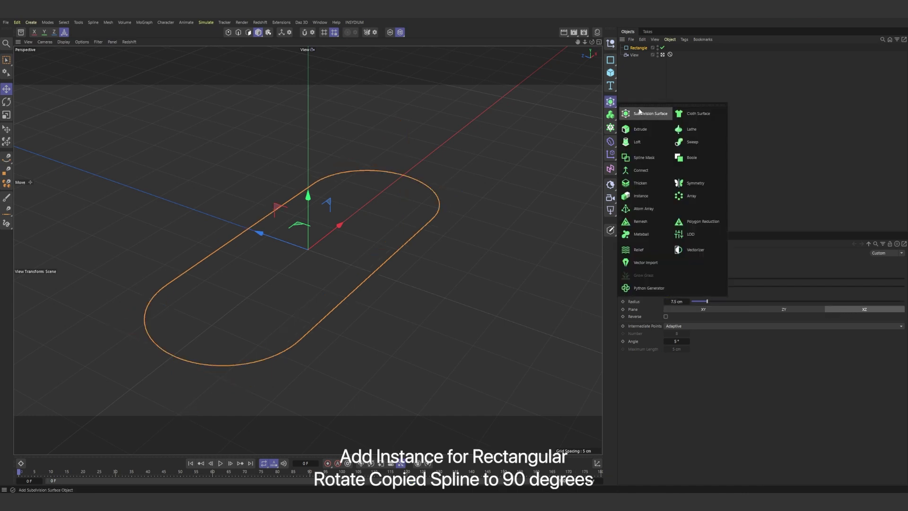
{"action": "left_click", "coordinate": [641, 196]}
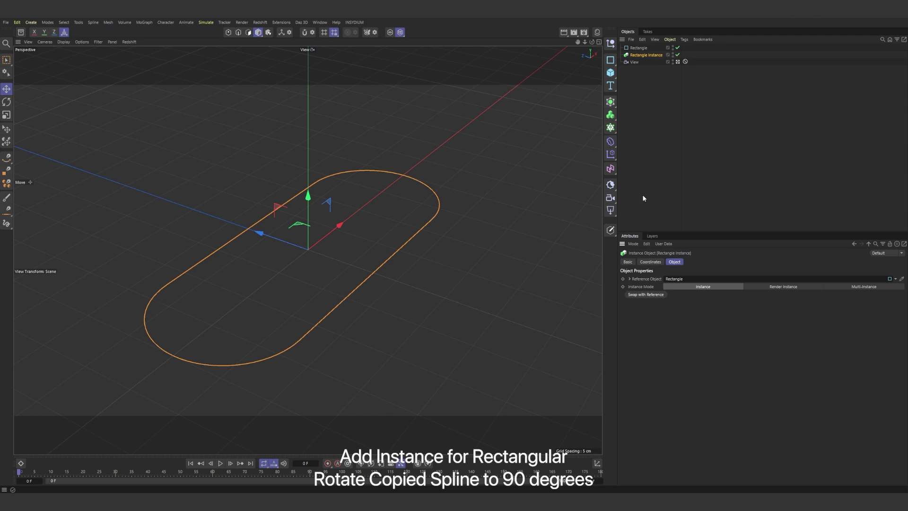
{"action": "left_click", "coordinate": [651, 262]}
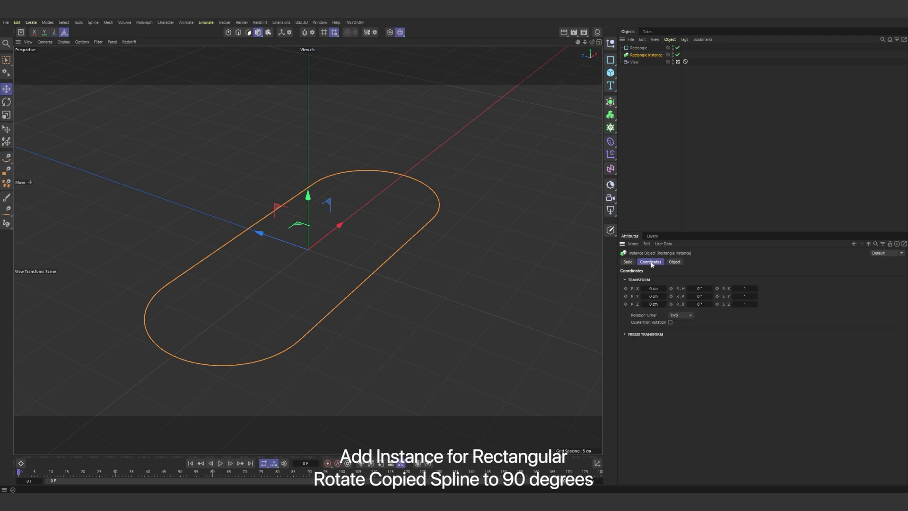
{"action": "left_click", "coordinate": [696, 288]}
{"action": "left_click", "coordinate": [623, 109]}
Add a Spline Mask and make the Rectangle and its instance children of it.
{"action": "left_click", "coordinate": [610, 102]}
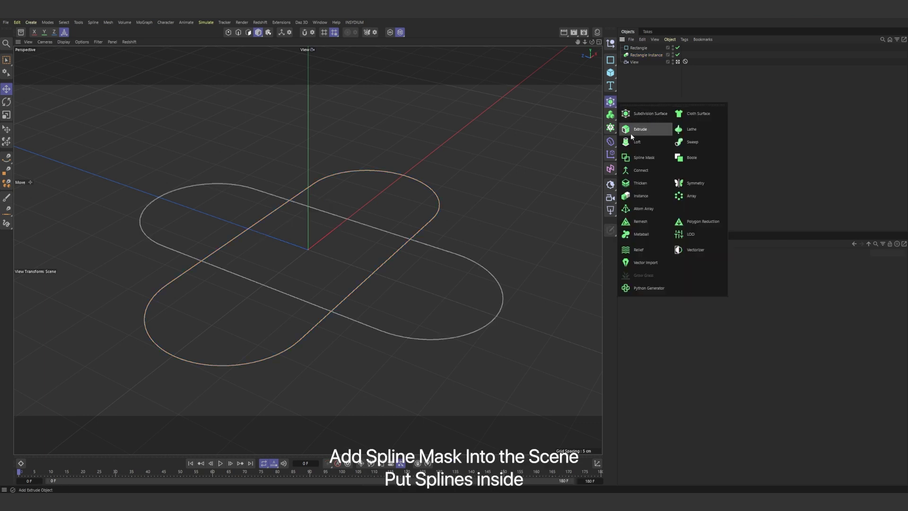
{"action": "left_click", "coordinate": [632, 156]}
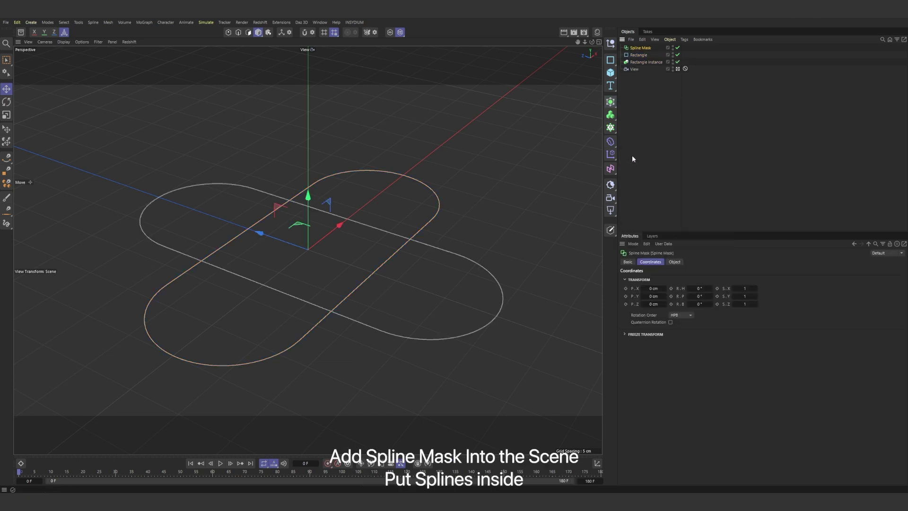
{"action": "left_click", "coordinate": [639, 55]}
{"action": "left_click", "coordinate": [646, 62], "text": "ctrl"}
{"action": "left_click_drag", "start_coordinate": [646, 62], "coordinate": [640, 49]}
Set the Spline Mask's axis to XZ (Along Y).
{"action": "left_click", "coordinate": [641, 47]}
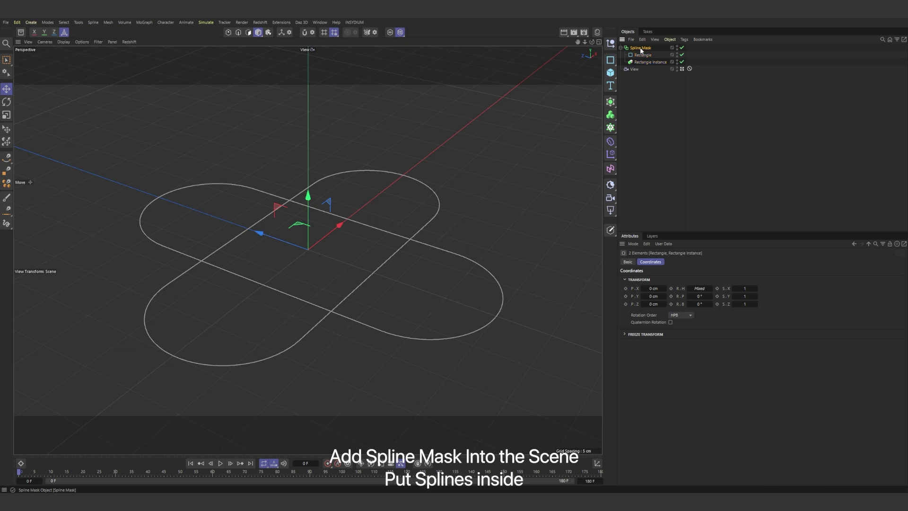
{"action": "left_click", "coordinate": [675, 262]}
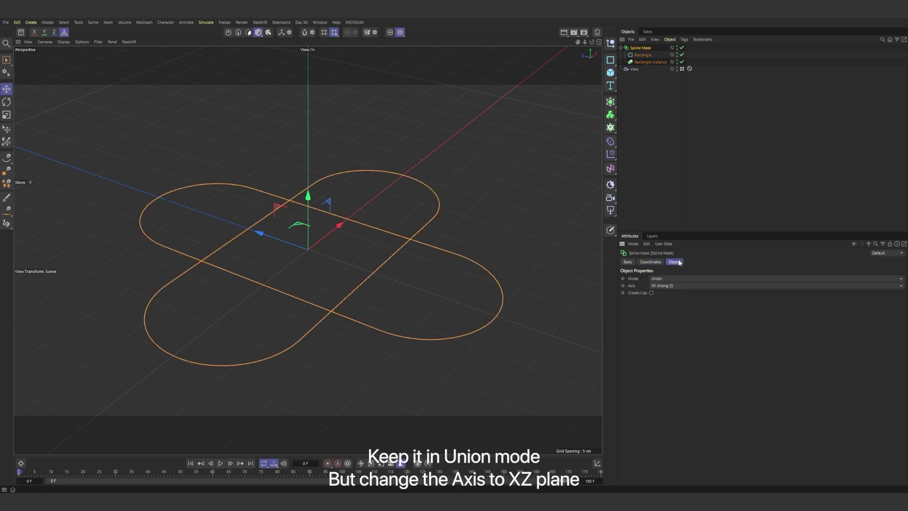
{"action": "left_click", "coordinate": [677, 285]}
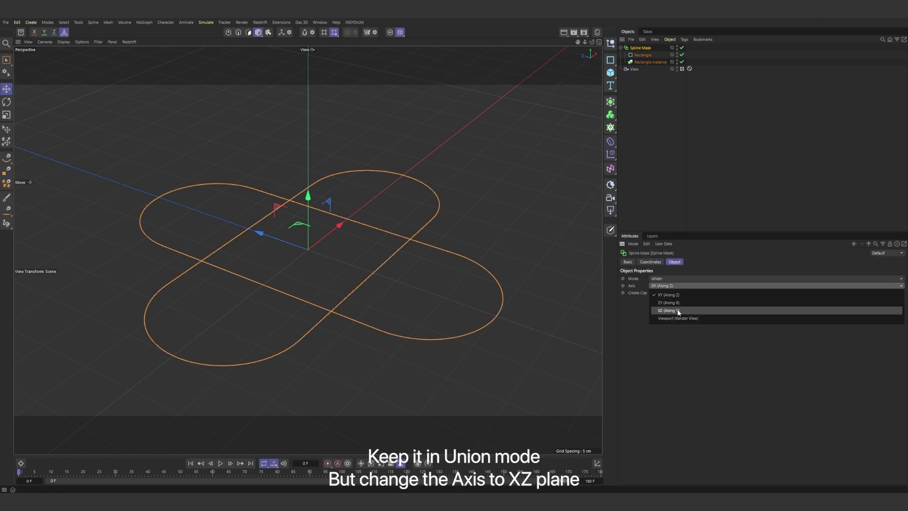
{"action": "left_click", "coordinate": [677, 308]}
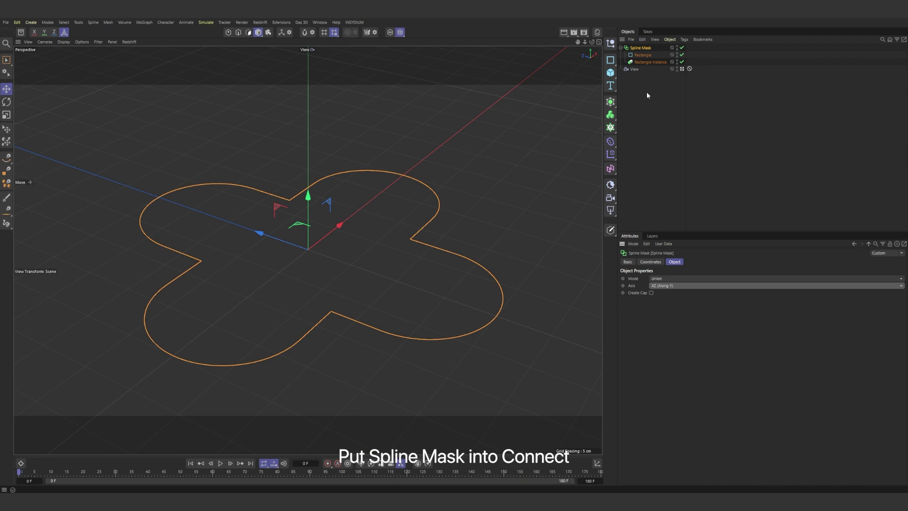
Wrap the Spline Mask in a Connect object with Weld disabled and rename the Connect object to Spline Source.
{"action": "left_click", "coordinate": [610, 102]}
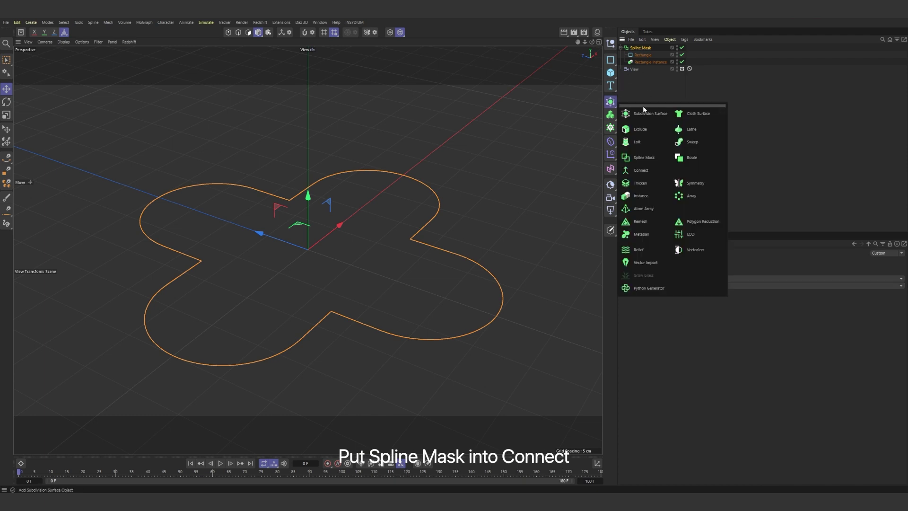
{"action": "left_click", "coordinate": [643, 171], "text": "alt"}
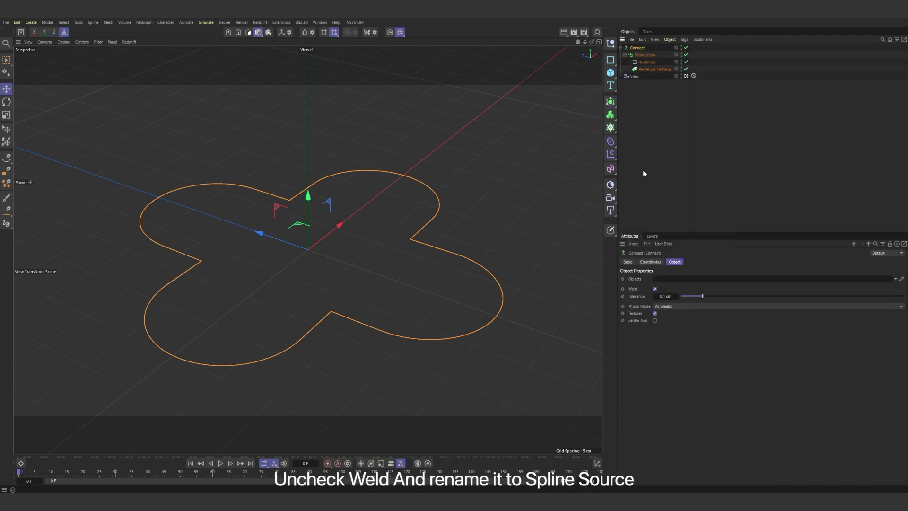
{"action": "left_click", "coordinate": [655, 288]}
{"action": "double_click", "coordinate": [637, 47]}
{"action": "type", "text": "Spline Source"}
{"action": "key", "text": "Return"}
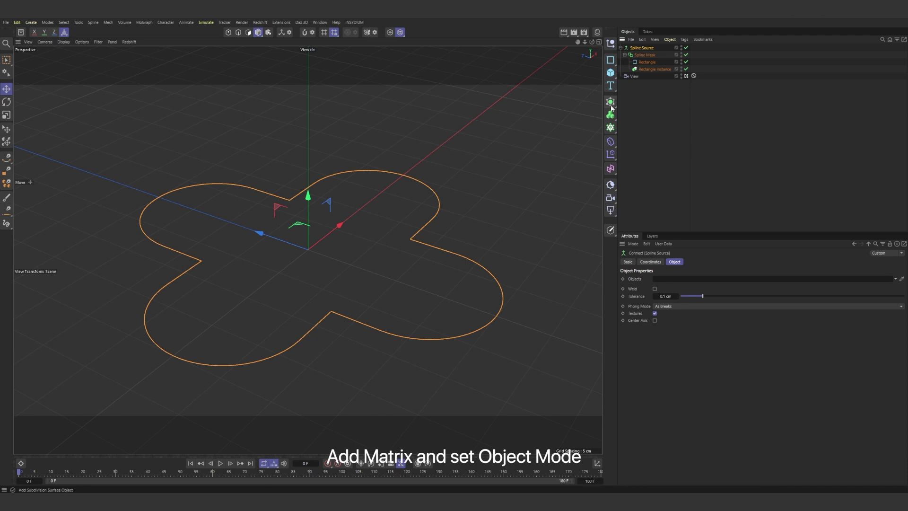
Add a Matrix object in Object mode and assign Spline Source as its distribution object.
{"action": "left_click", "coordinate": [610, 128]}
{"action": "left_click", "coordinate": [638, 153]}
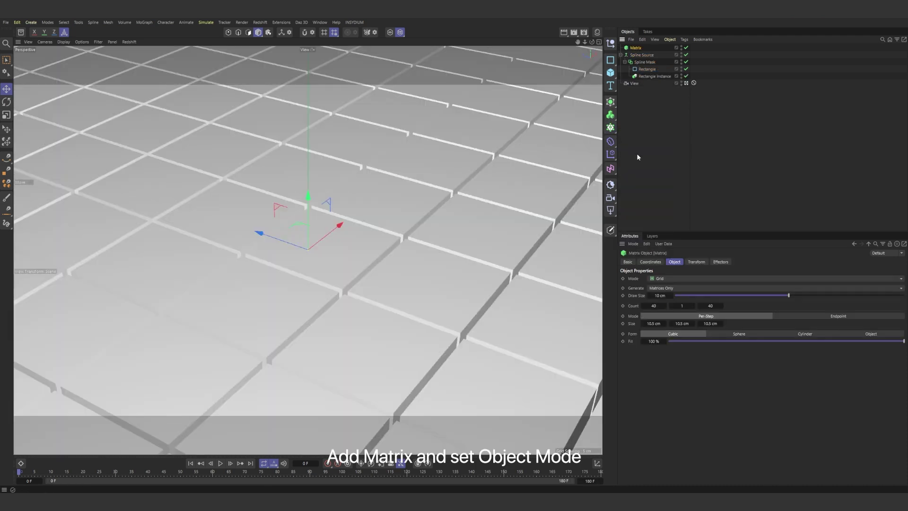
{"action": "left_click", "coordinate": [661, 278]}
{"action": "left_click", "coordinate": [663, 287]}
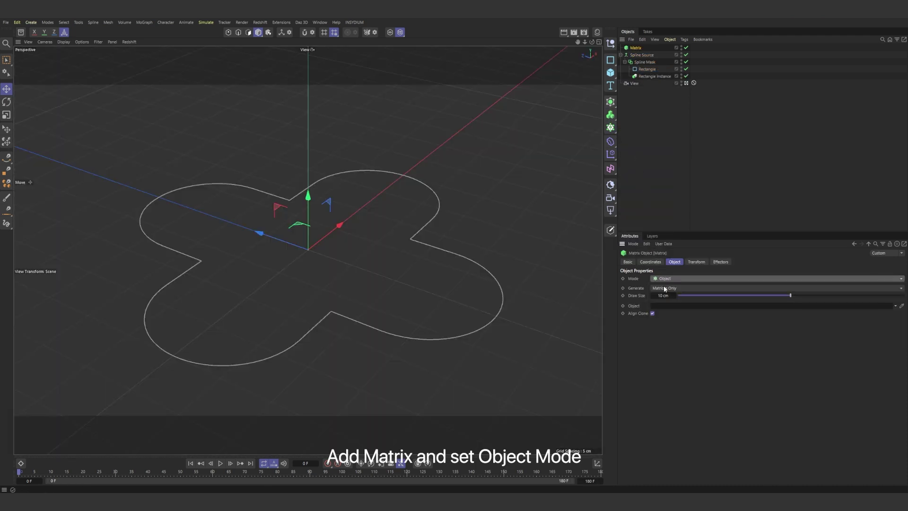
{"action": "left_click_drag", "start_coordinate": [642, 55], "coordinate": [664, 306]}
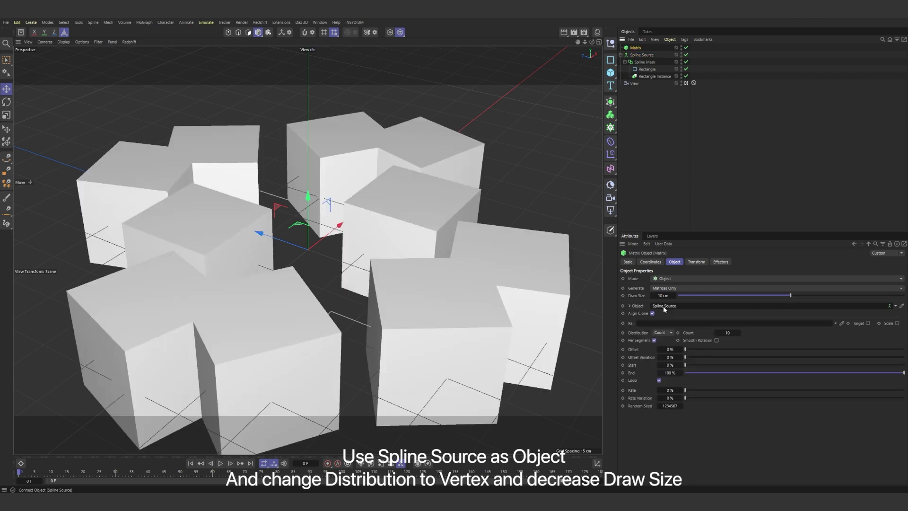
Set the Matrix distribution to Vertex and its draw size to 1 cm.
{"action": "left_click", "coordinate": [661, 332]}
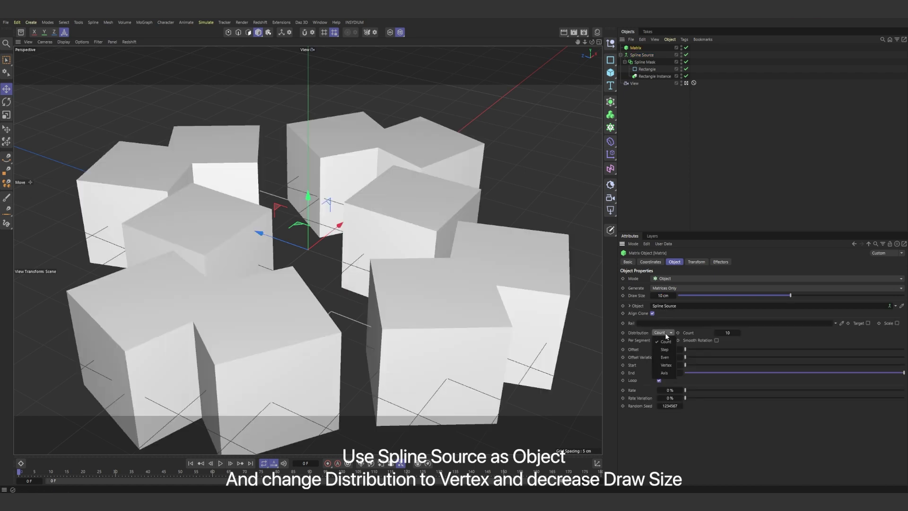
{"action": "left_click", "coordinate": [667, 367]}
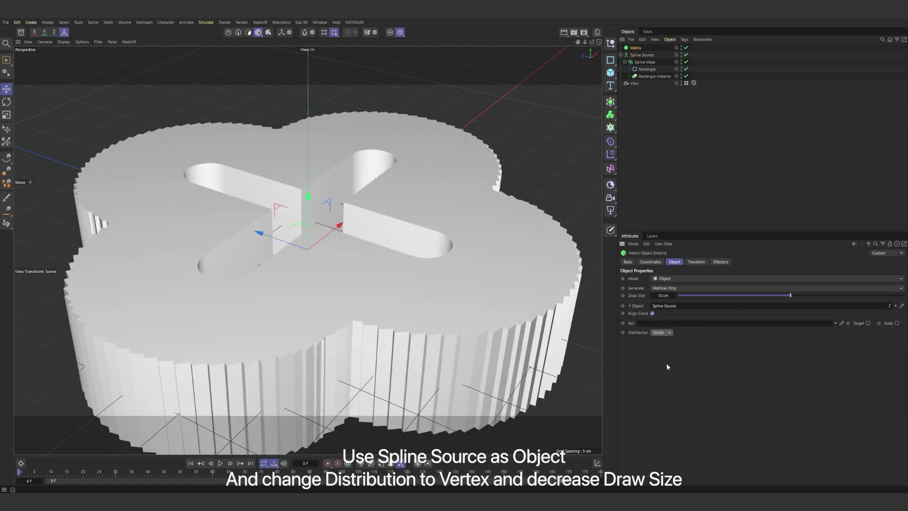
{"action": "double_click", "coordinate": [662, 296]}
{"action": "type", "text": "1"}
{"action": "key", "text": "Return"}
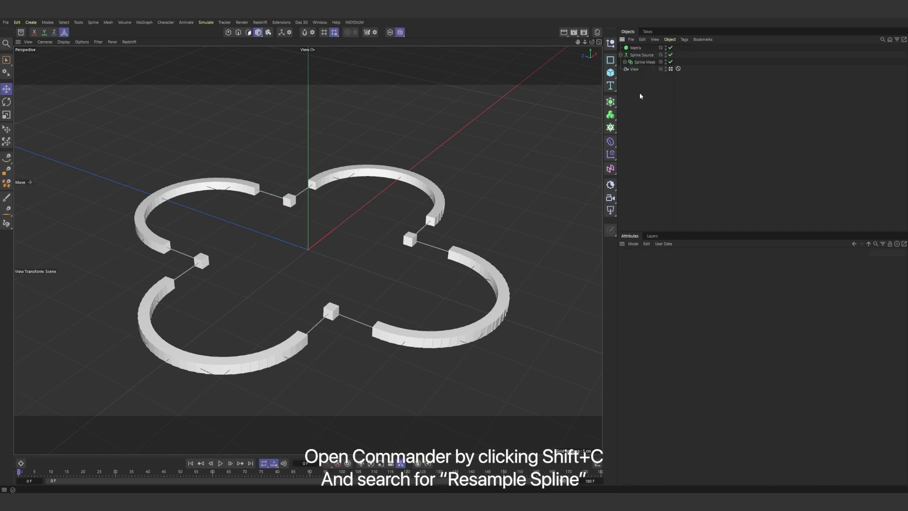
Add a Resample Spline modifier inside Spline Source below the Spline Mask and try out its point count.
{"action": "key", "text": "shift+c"}
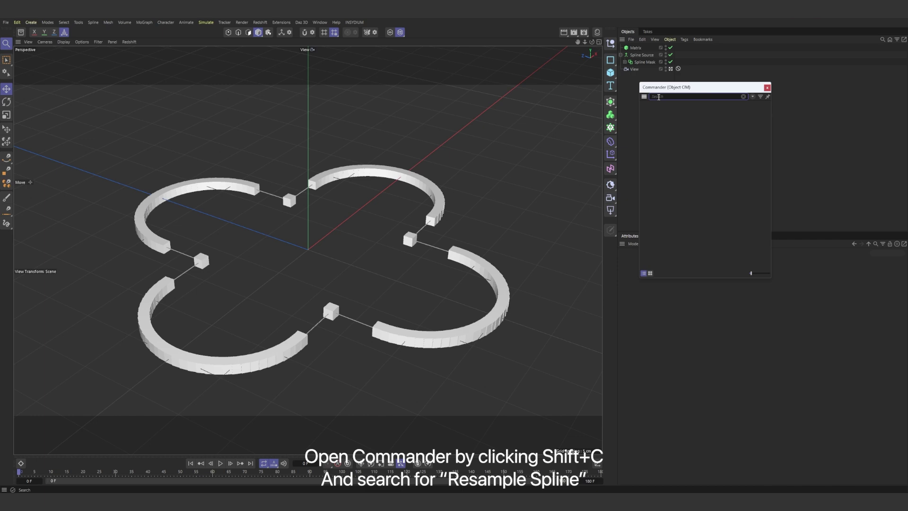
{"action": "type", "text": "Resample"}
{"action": "left_click_drag", "start_coordinate": [651, 110], "coordinate": [650, 67]}
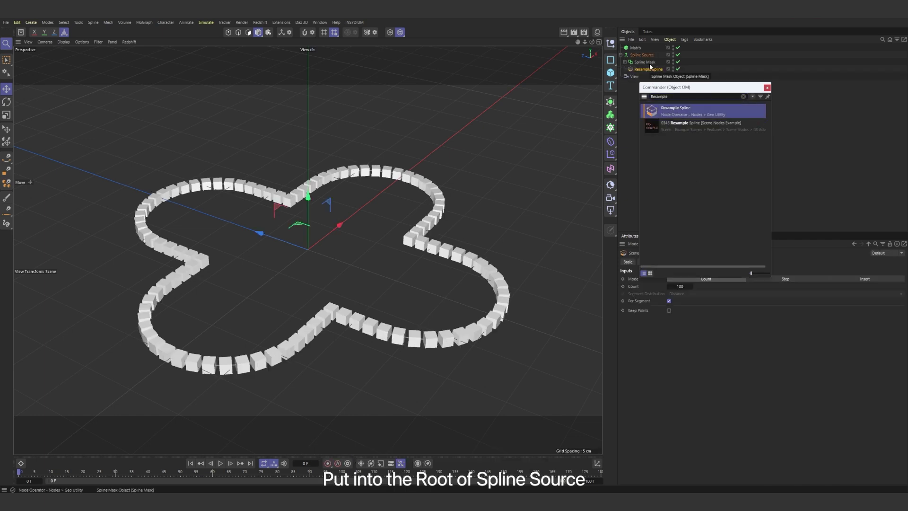
{"action": "left_click", "coordinate": [767, 88]}
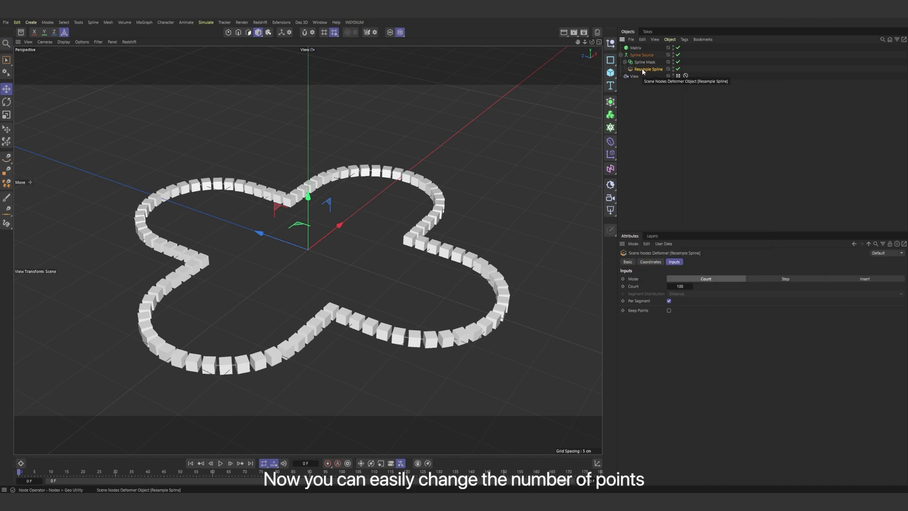
{"action": "mouse_move", "coordinate": [681, 287]}
{"action": "left_mouse_down"}
{"action": "mouse_move", "coordinate": [709, 286]}
{"action": "mouse_move", "coordinate": [662, 286]}
{"action": "mouse_move", "coordinate": [680, 287]}
{"action": "left_mouse_up"}
{"action": "left_click", "coordinate": [655, 128]}
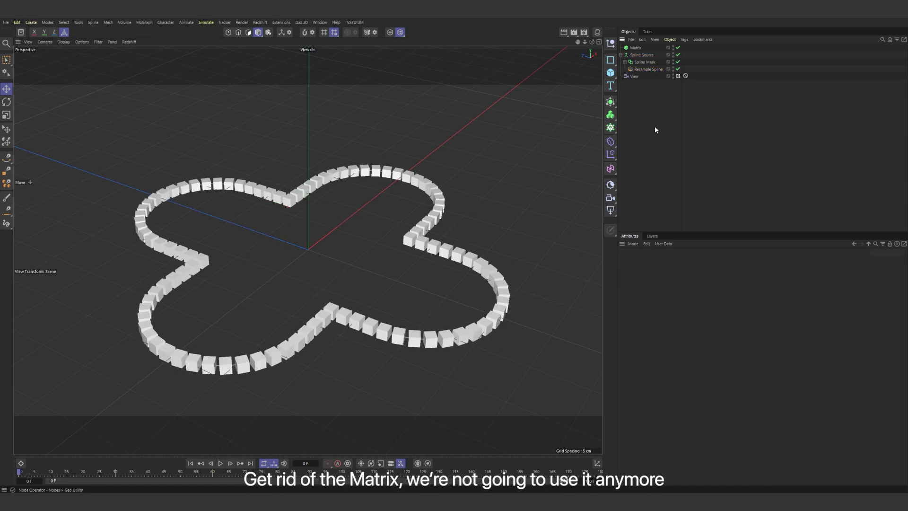
Collapse the Spline Source hierarchy and delete the Matrix object.
{"action": "left_click", "coordinate": [620, 54]}
{"action": "left_click", "coordinate": [635, 48]}
{"action": "key", "text": "Delete"}
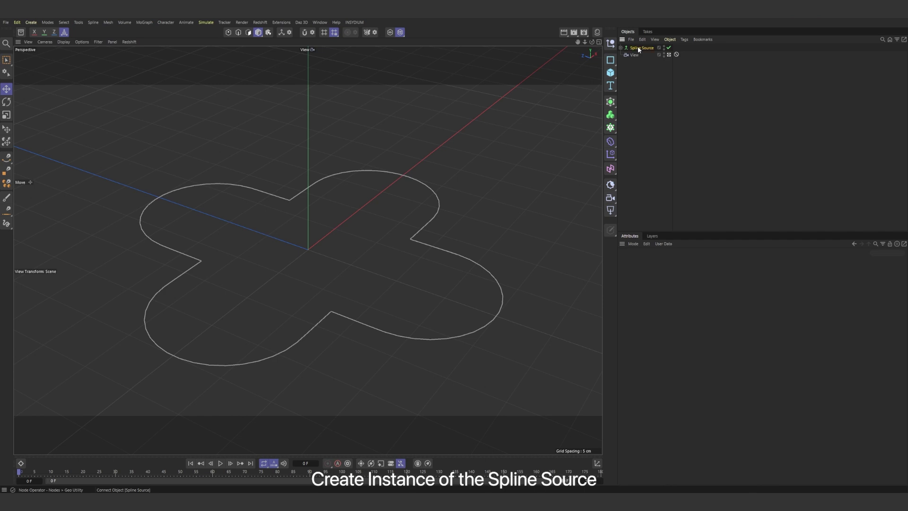
Create an instance of Spline Source and wrap it in an Extrude object with a 0 cm offset.
{"action": "left_click", "coordinate": [637, 48]}
{"action": "left_click_drag", "start_coordinate": [611, 103], "coordinate": [638, 199]}
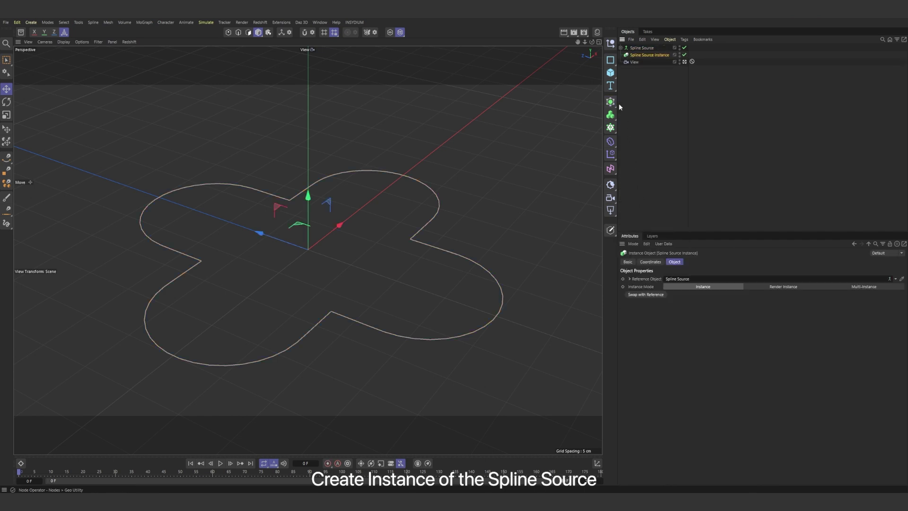
{"action": "mouse_move", "coordinate": [610, 102]}
{"action": "left_mouse_down"}
{"action": "mouse_move", "coordinate": [638, 105]}
{"action": "mouse_move", "coordinate": [634, 129]}
{"action": "left_mouse_up"}
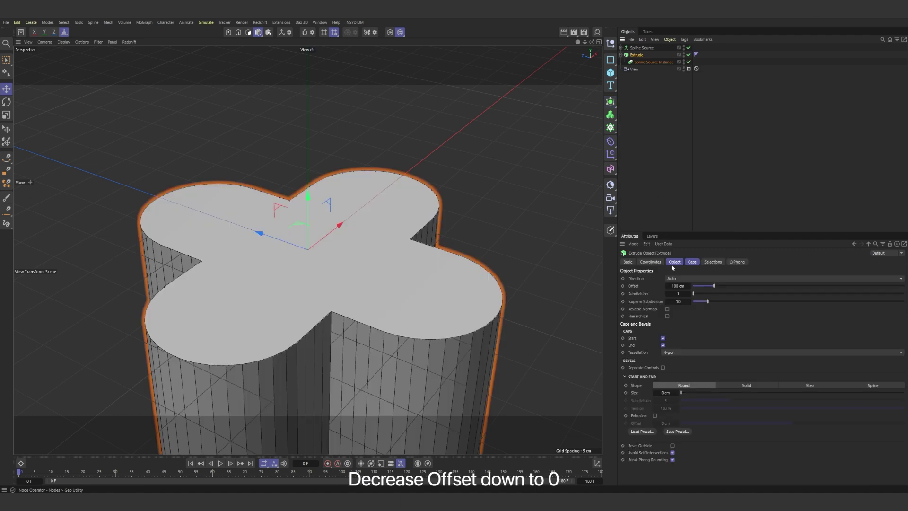
{"action": "double_click", "coordinate": [676, 286]}
{"action": "type", "text": "0"}
{"action": "key", "text": "Return"}
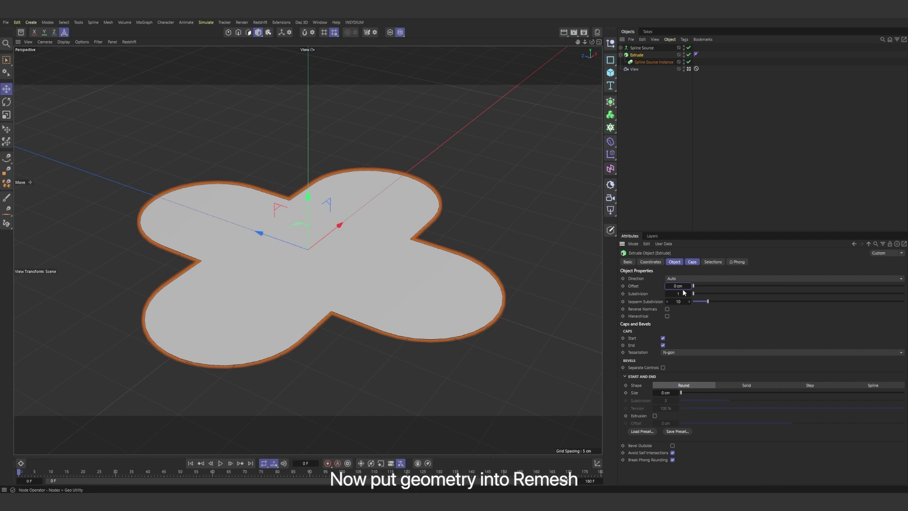
Wrap the Extrude object in a Remesh generator.
{"action": "left_click", "coordinate": [610, 102]}
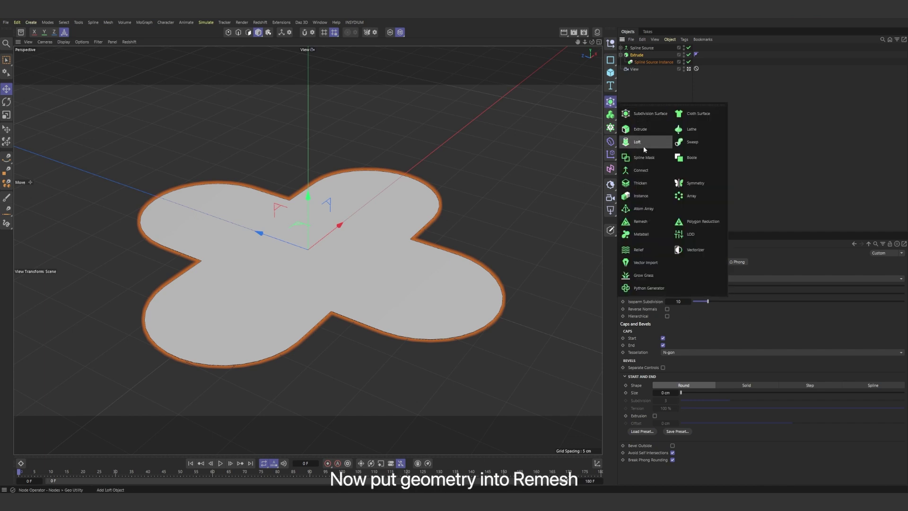
{"action": "left_click", "coordinate": [640, 221], "text": "alt"}
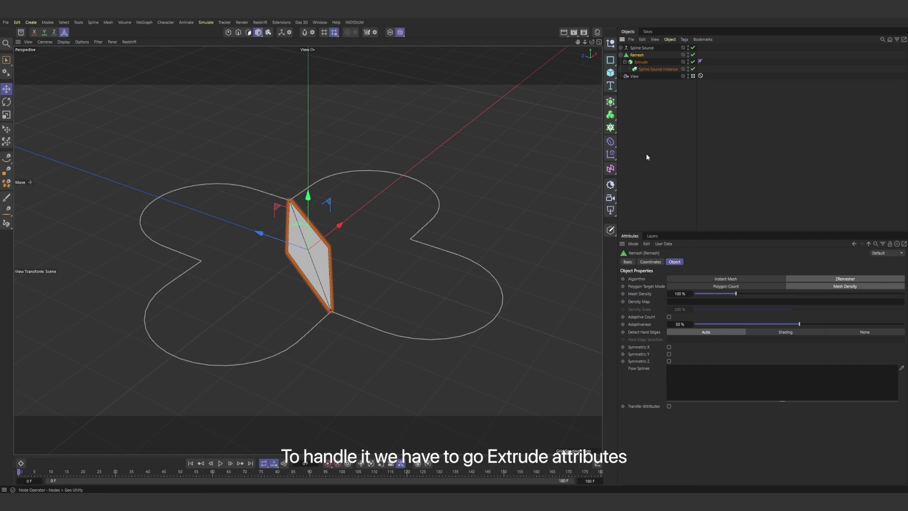
Set the Extrude object's cap tessellation to Regular Grid with a size of 1 cm.
{"action": "left_click", "coordinate": [641, 62]}
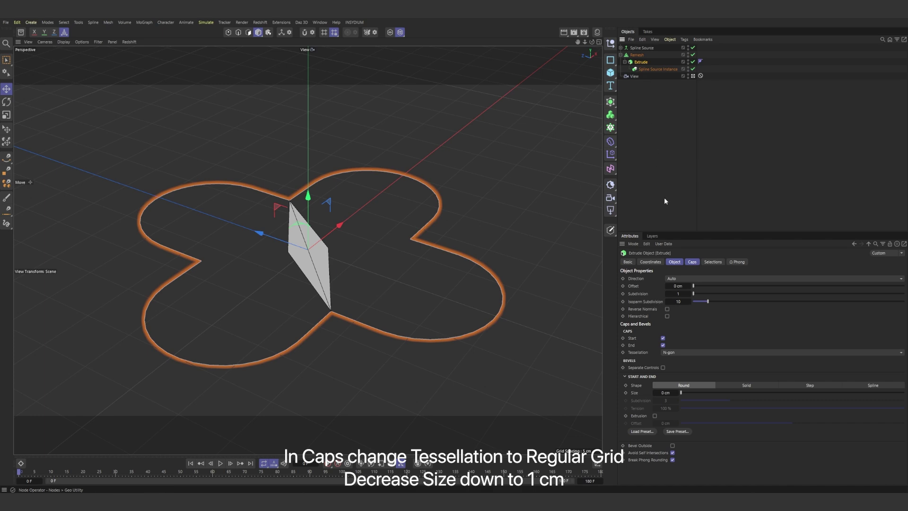
{"action": "left_click", "coordinate": [691, 262]}
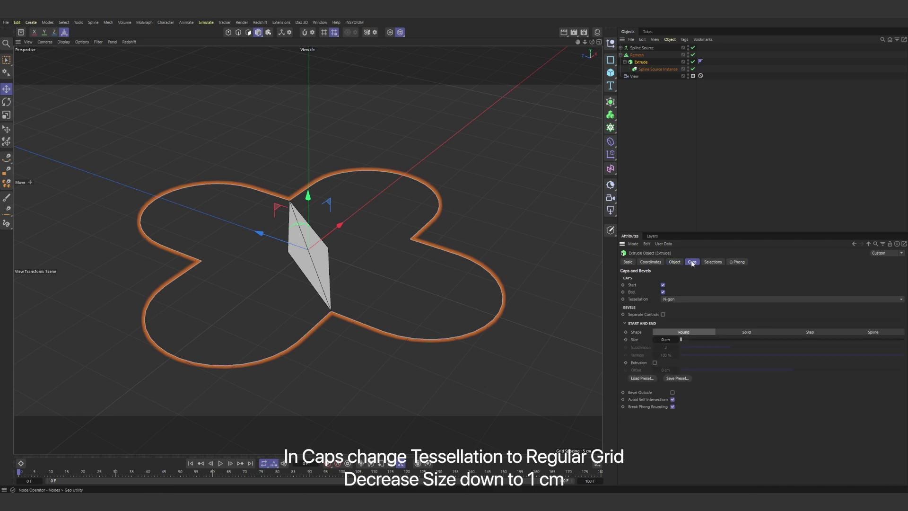
{"action": "left_click", "coordinate": [682, 300]}
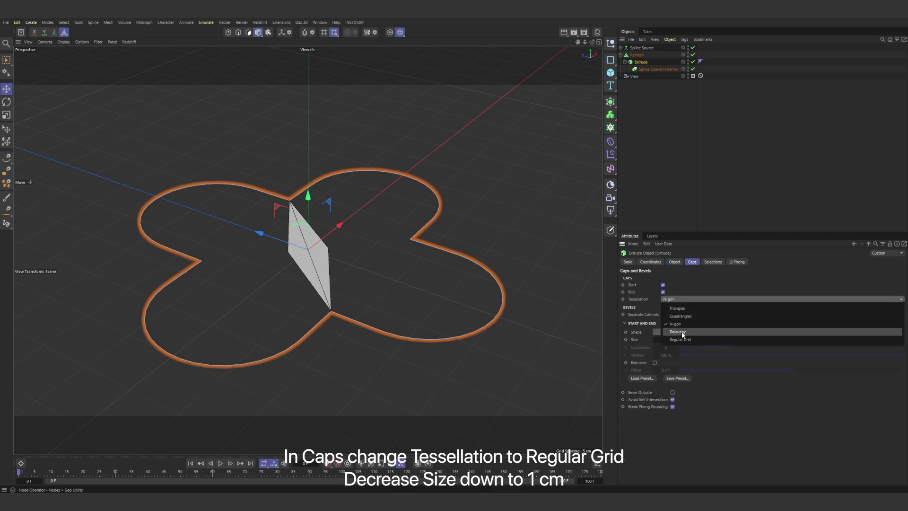
{"action": "left_click", "coordinate": [680, 338]}
{"action": "left_click", "coordinate": [675, 306]}
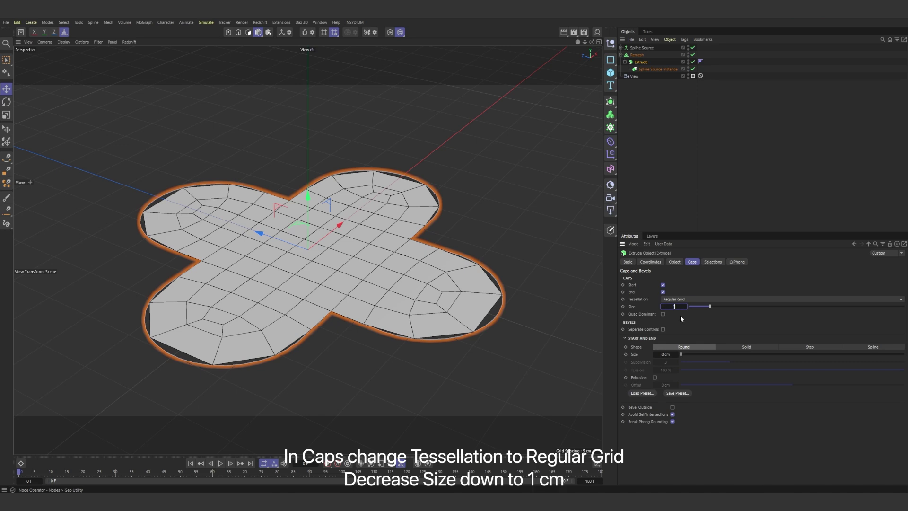
{"action": "type", "text": "1"}
{"action": "key", "text": "Return"}
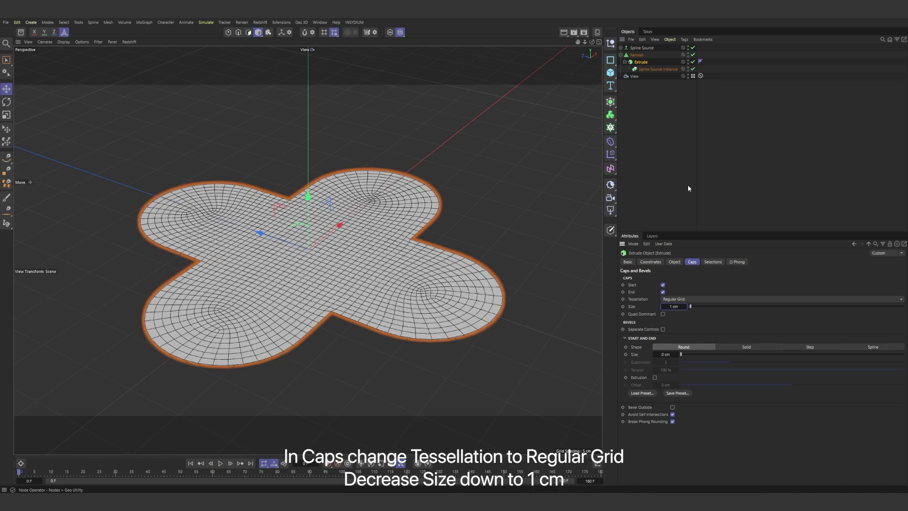
Collapse the Remesh hierarchy and wrap the Remesh object in a Thicken generator.
{"action": "left_click", "coordinate": [688, 109]}
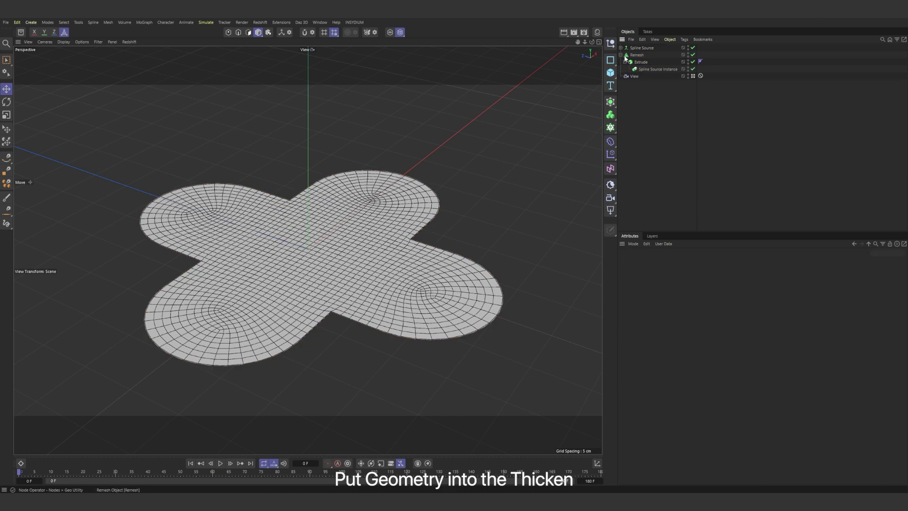
{"action": "left_click", "coordinate": [620, 55]}
{"action": "left_click", "coordinate": [634, 55]}
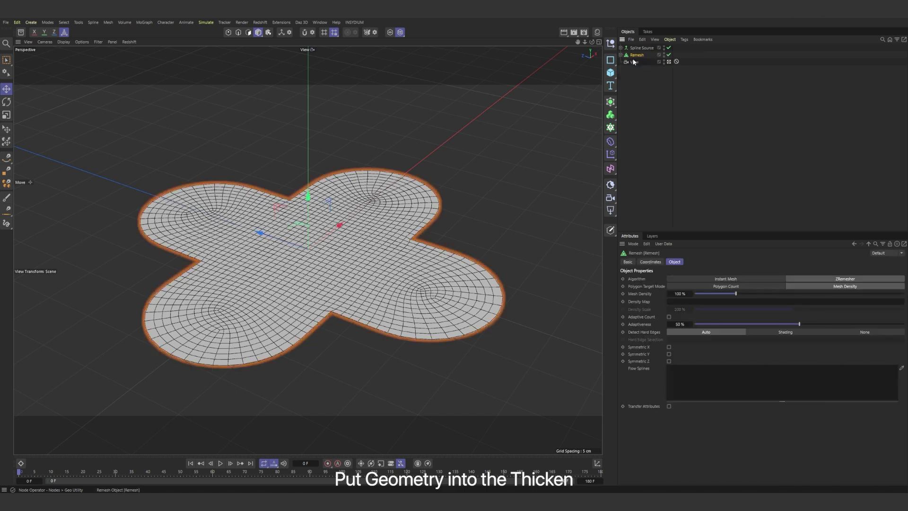
{"action": "left_click", "coordinate": [610, 102]}
{"action": "left_click", "coordinate": [643, 183]}
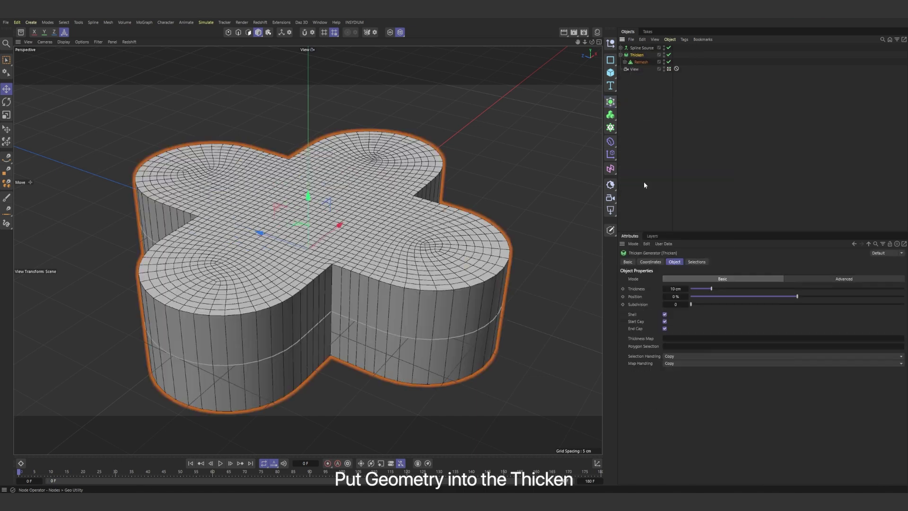
Set the Thicken generator's thickness to 0.25 cm and enable its Shell polygon selection.
{"action": "double_click", "coordinate": [675, 289]}
{"action": "type", "text": "0.25"}
{"action": "key", "text": "Return"}
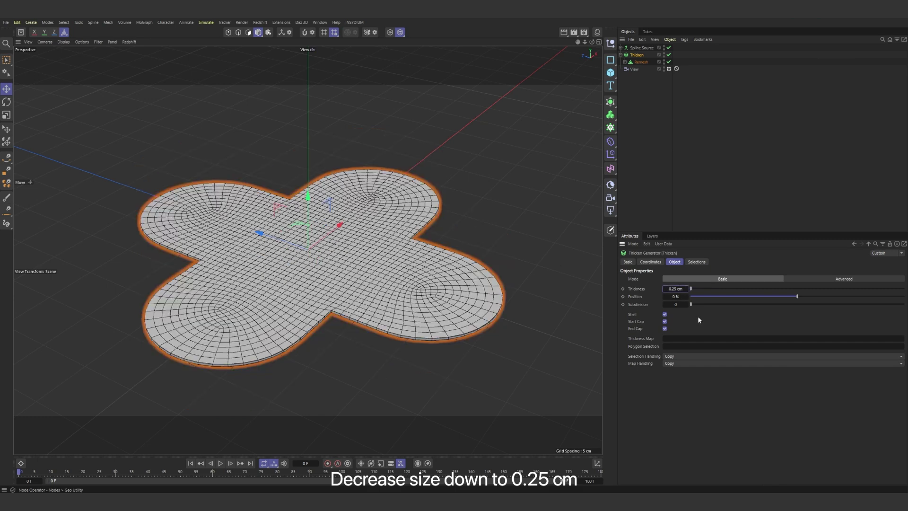
{"action": "left_click", "coordinate": [696, 262]}
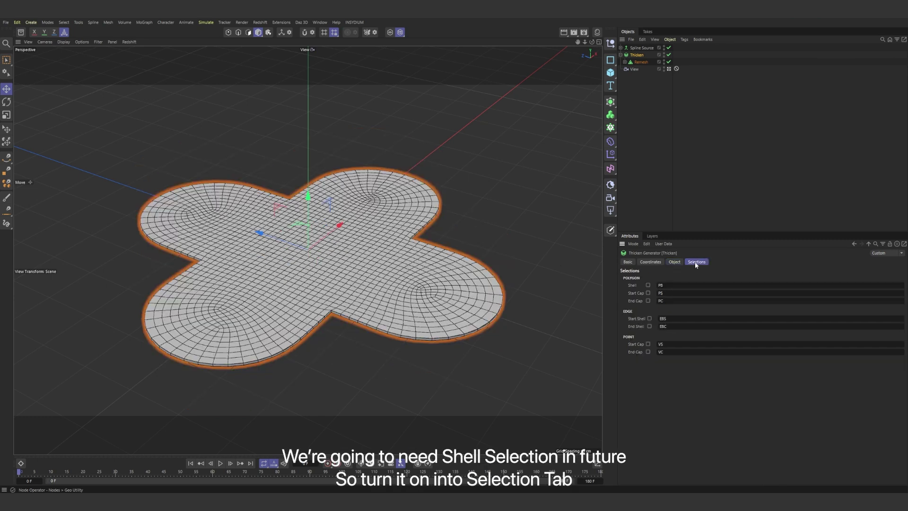
{"action": "left_click", "coordinate": [648, 285]}
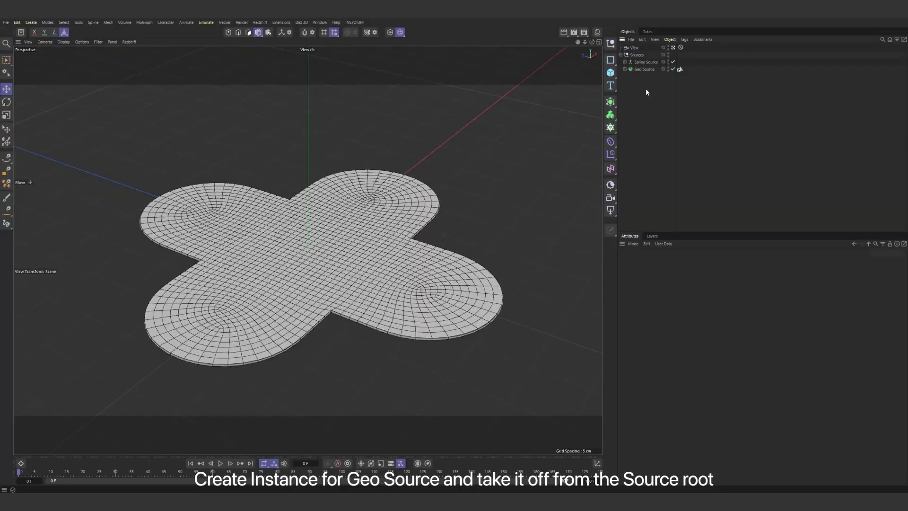
Create an instance of Geo Source outside the Sources group and wrap it in a Connect object.
{"action": "left_click", "coordinate": [644, 69]}
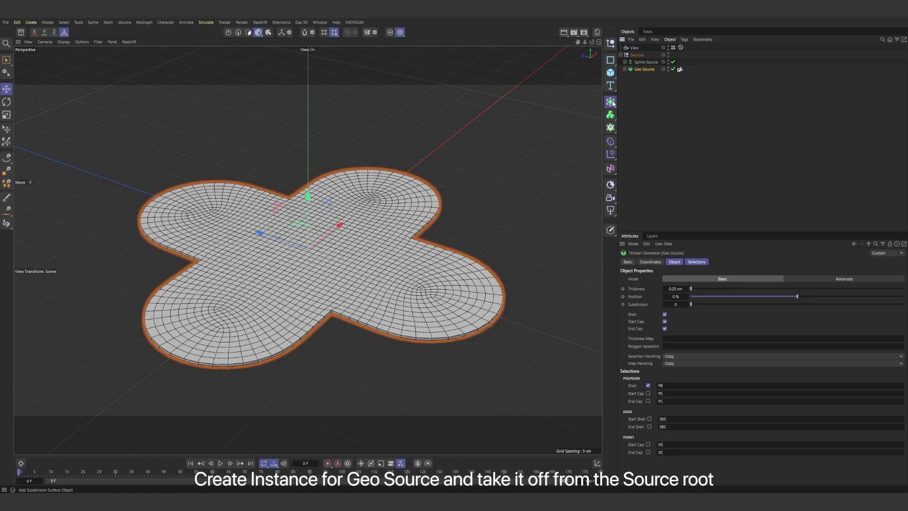
{"action": "left_click", "coordinate": [610, 102]}
{"action": "left_click", "coordinate": [640, 196]}
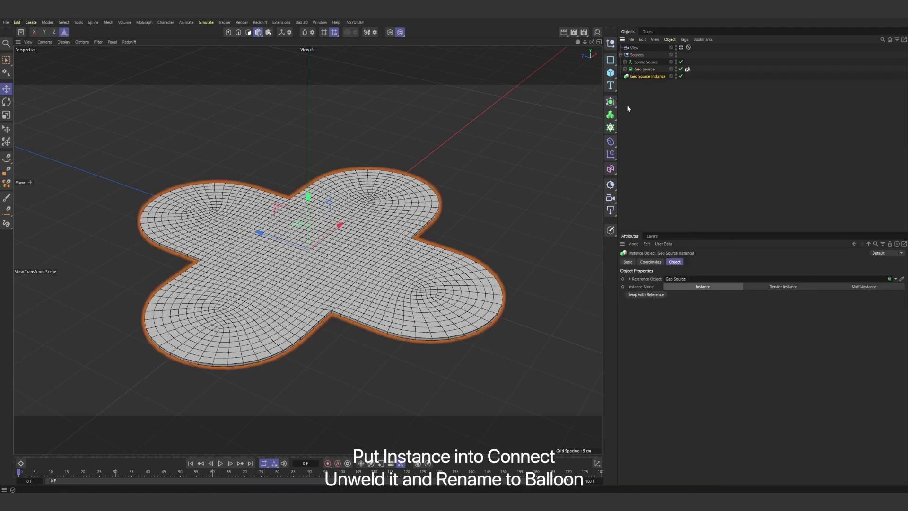
{"action": "left_click", "coordinate": [610, 102]}
{"action": "left_click", "coordinate": [646, 171]}
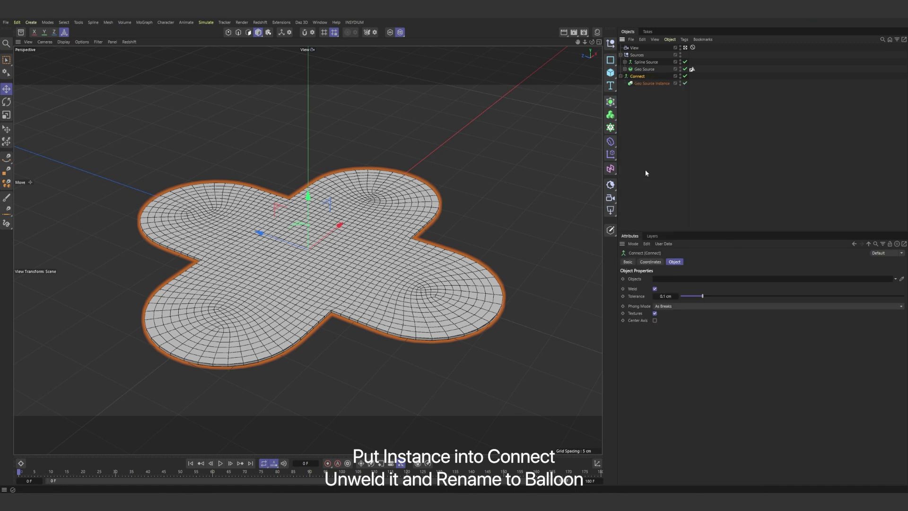
Turn off Weld on the Connect object and rename it Balloon.
{"action": "left_click", "coordinate": [655, 289]}
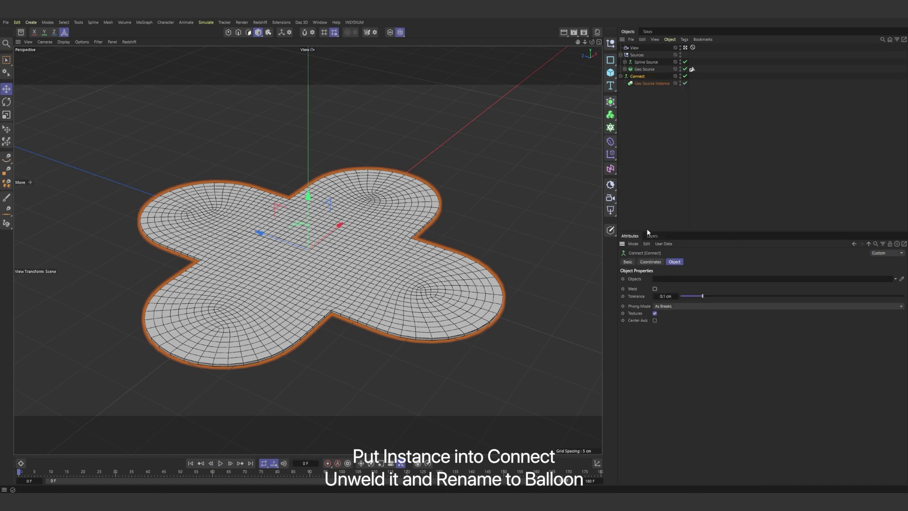
{"action": "double_click", "coordinate": [641, 76]}
{"action": "type", "text": "Balloon"}
Give the Balloon object a custom red display color.
{"action": "left_click", "coordinate": [627, 262]}
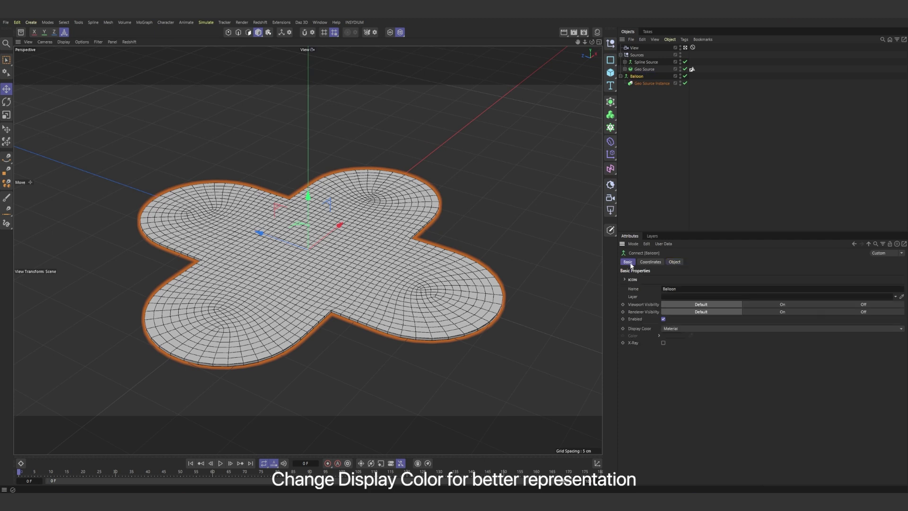
{"action": "left_click", "coordinate": [673, 328]}
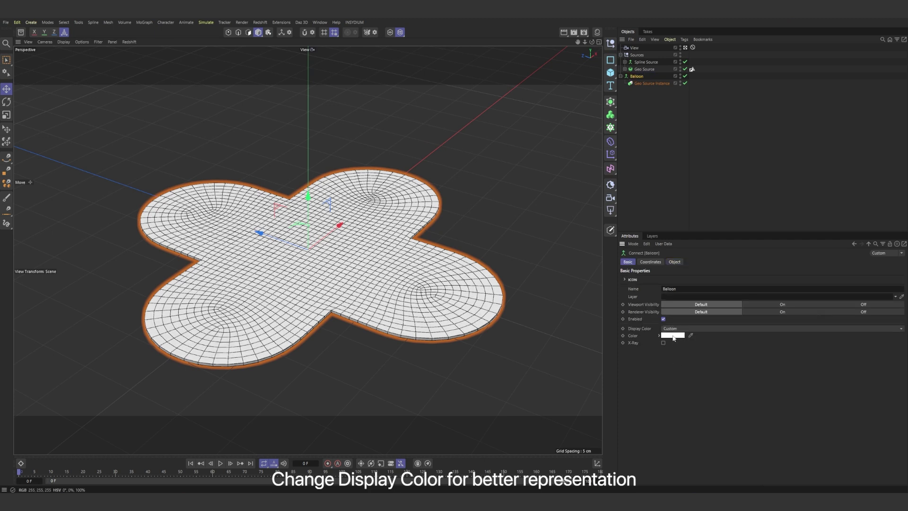
{"action": "left_click", "coordinate": [672, 336]}
{"action": "left_click_drag", "start_coordinate": [688, 409], "coordinate": [742, 409]}
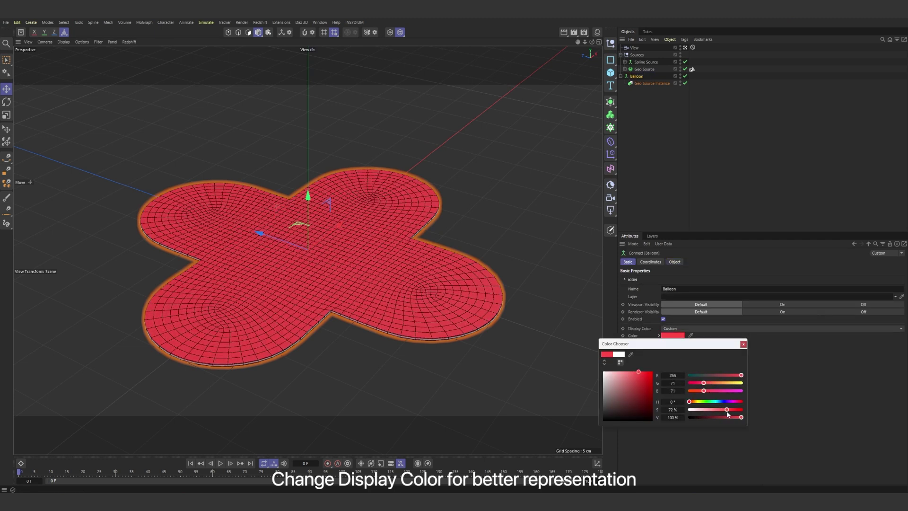
{"action": "left_click", "coordinate": [743, 343]}
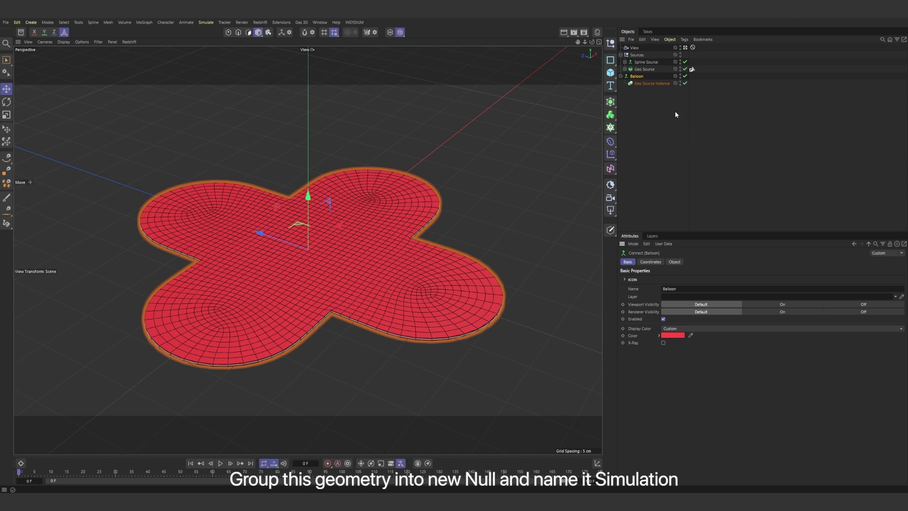
Group the Balloon object under a new null named Simulation.
{"action": "left_click", "coordinate": [610, 43], "text": "alt"}
{"action": "double_click", "coordinate": [634, 76]}
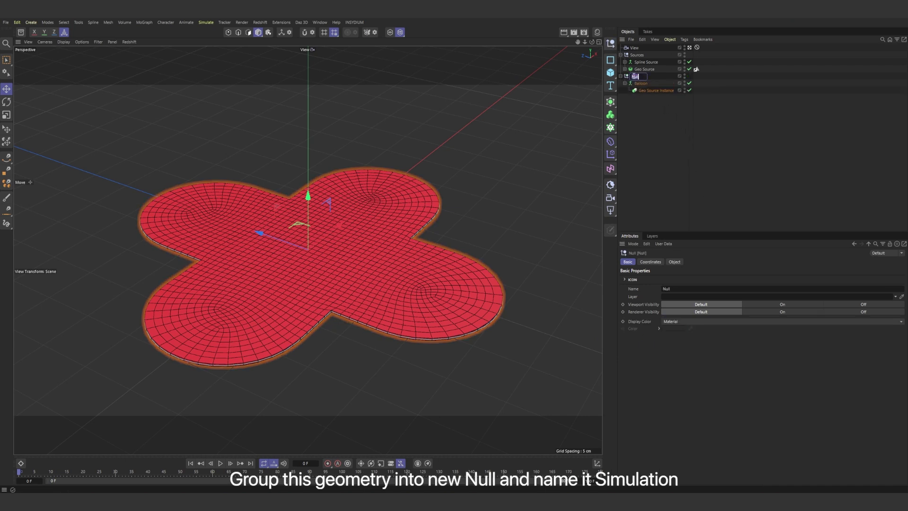
{"action": "type", "text": "S"}
{"action": "key", "text": "Return"}
Add a Cloth simulation tag to Balloon and set its surface thickness to 0.01 cm.
{"action": "right_click", "coordinate": [640, 84]}
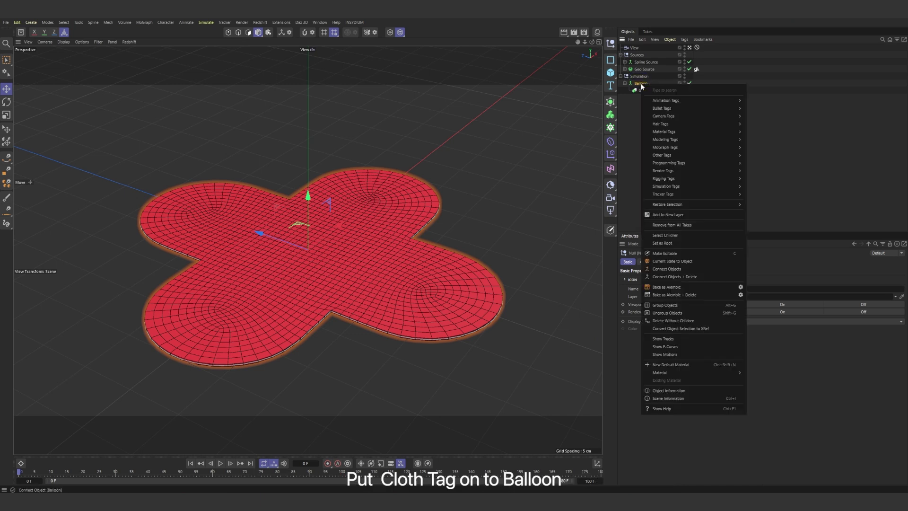
{"action": "mouse_move", "coordinate": [672, 186]}
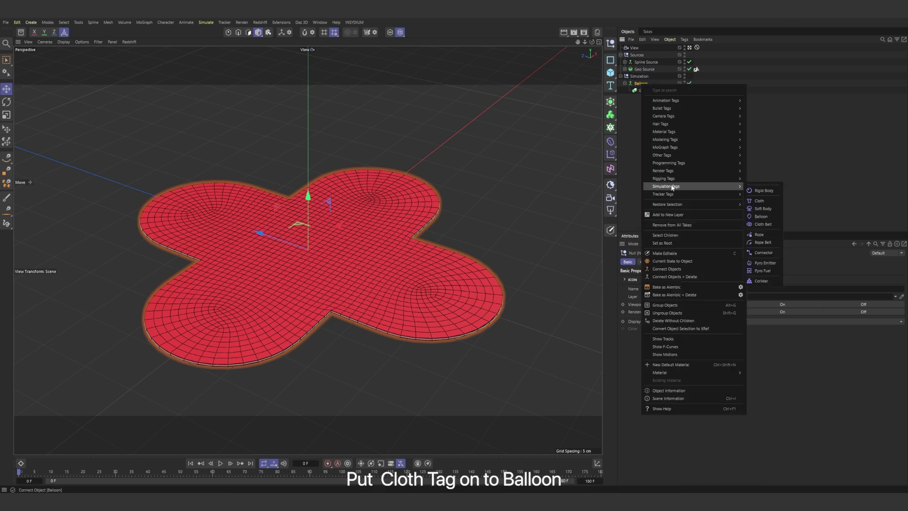
{"action": "left_click", "coordinate": [760, 201]}
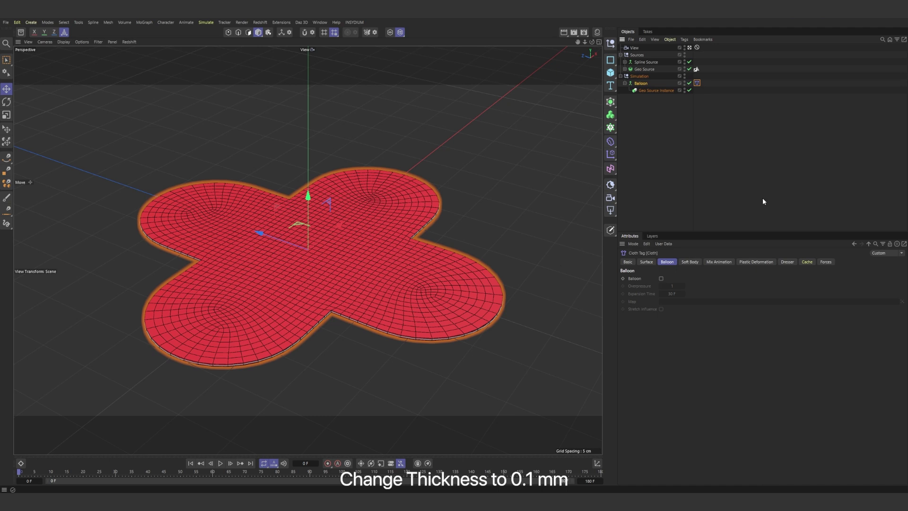
{"action": "left_click", "coordinate": [646, 262]}
{"action": "double_click", "coordinate": [665, 317]}
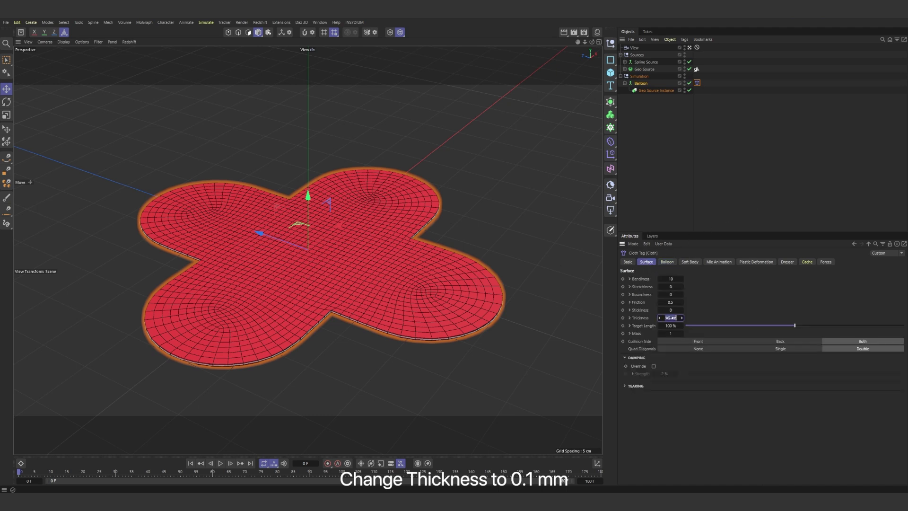
{"action": "type", "text": ".01"}
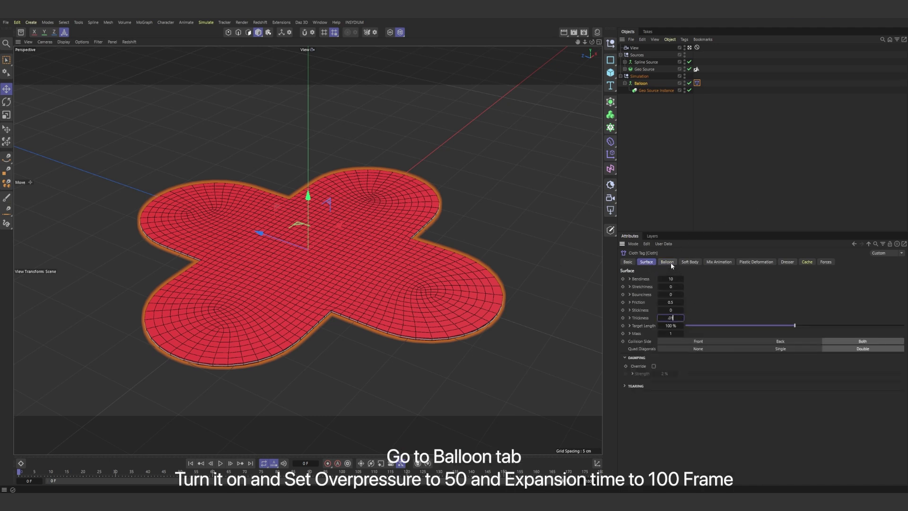
Enable the Cloth tag's Balloon option with an overpressure of 50 and an expansion time of 100 frames.
{"action": "left_click", "coordinate": [671, 265]}
{"action": "left_click", "coordinate": [661, 278]}
{"action": "double_click", "coordinate": [672, 285]}
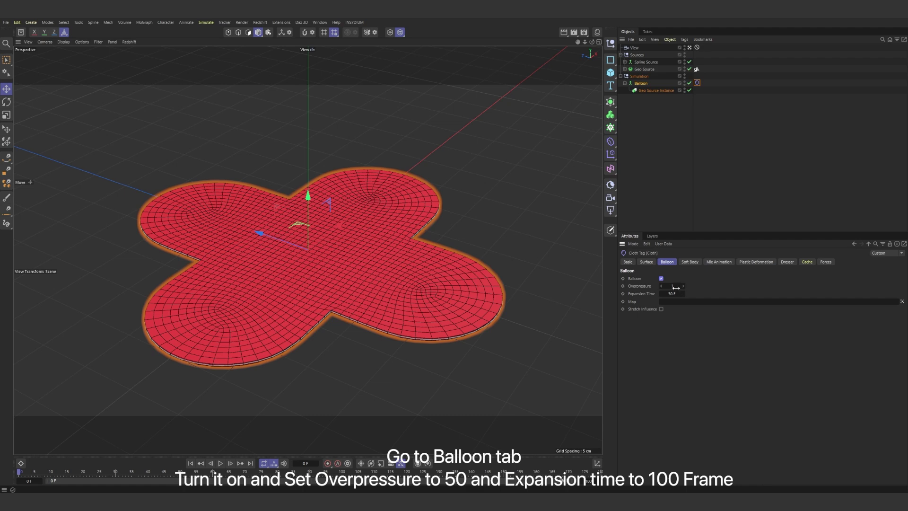
{"action": "type", "text": "50"}
{"action": "double_click", "coordinate": [672, 293]}
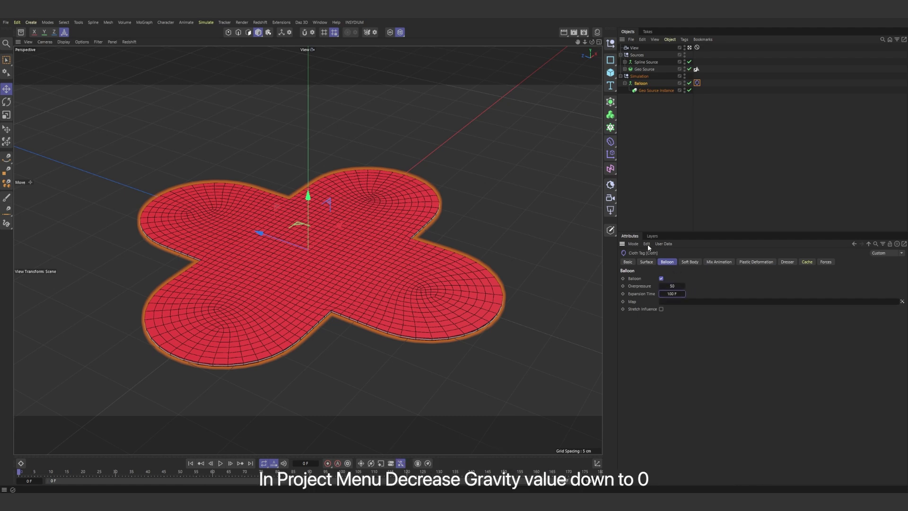
Set the project's simulation gravity to 0 cm and play the simulation.
{"action": "left_click", "coordinate": [633, 243]}
{"action": "left_click", "coordinate": [645, 272]}
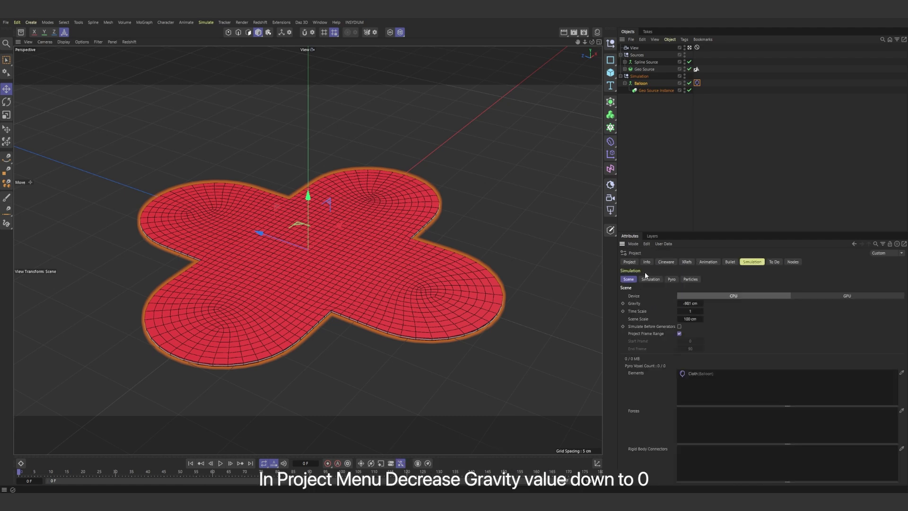
{"action": "double_click", "coordinate": [689, 303]}
{"action": "type", "text": "0"}
{"action": "key", "text": "Return"}
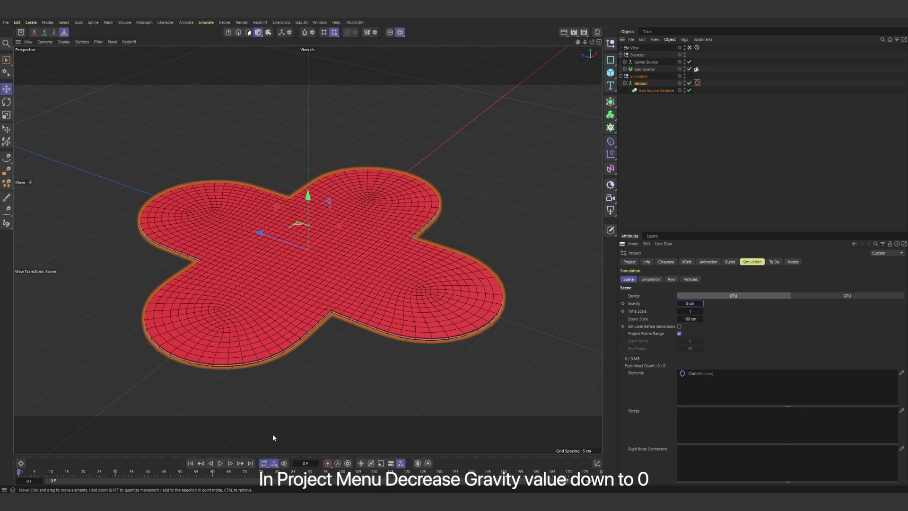
{"action": "left_click", "coordinate": [221, 463]}
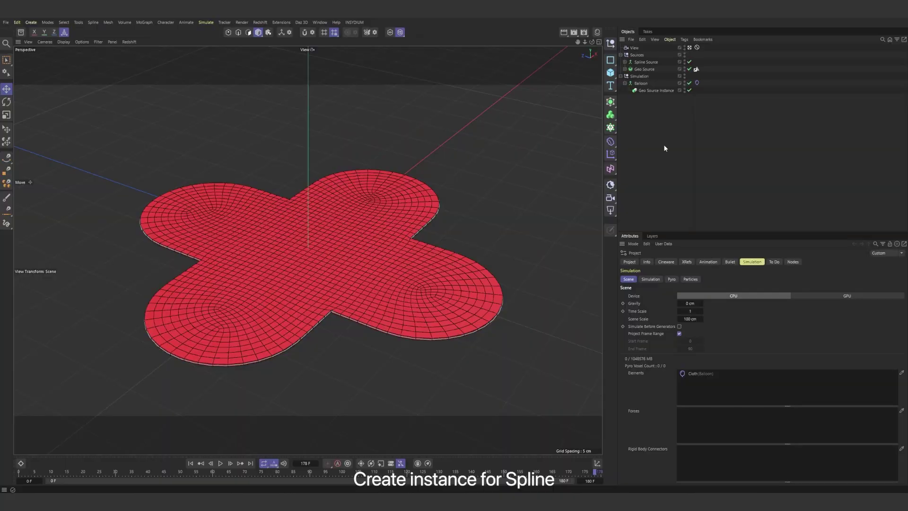
Create an instance of Spline Source and isolate it in the viewport with solo mode.
{"action": "left_click", "coordinate": [646, 61]}
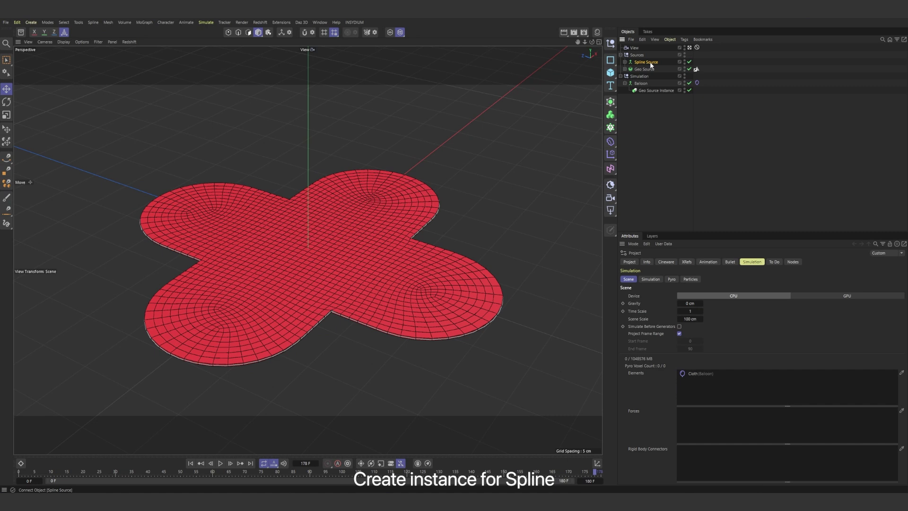
{"action": "left_click", "coordinate": [610, 101]}
{"action": "left_click", "coordinate": [641, 196]}
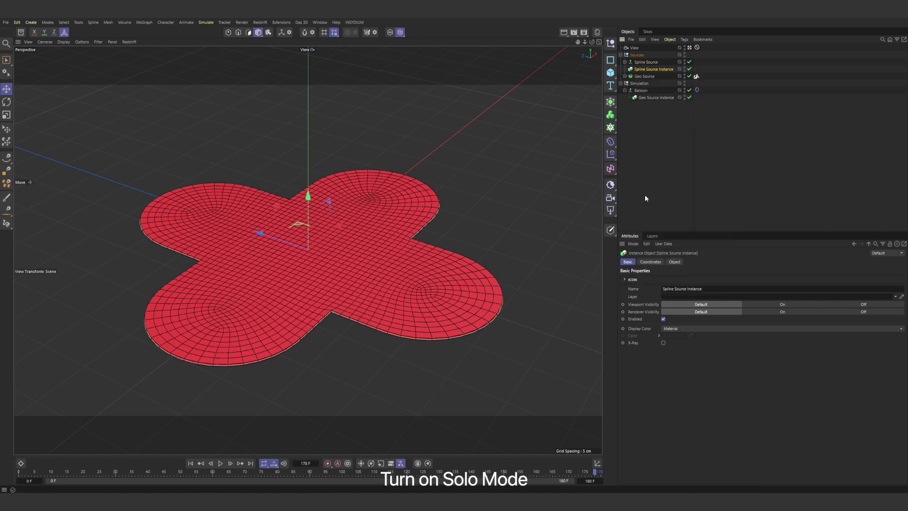
{"action": "left_click", "coordinate": [390, 32]}
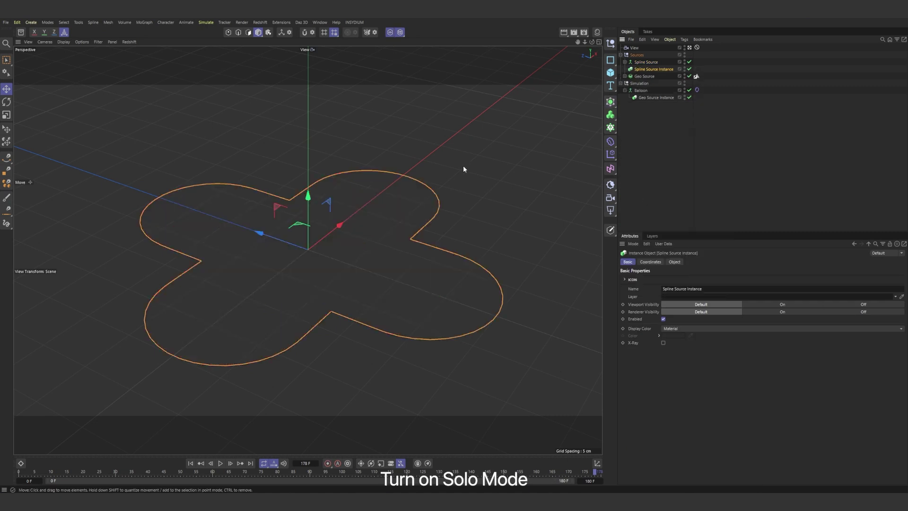
Add a Plain effector as a child of the Spline Source instance.
{"action": "left_click", "coordinate": [143, 22]}
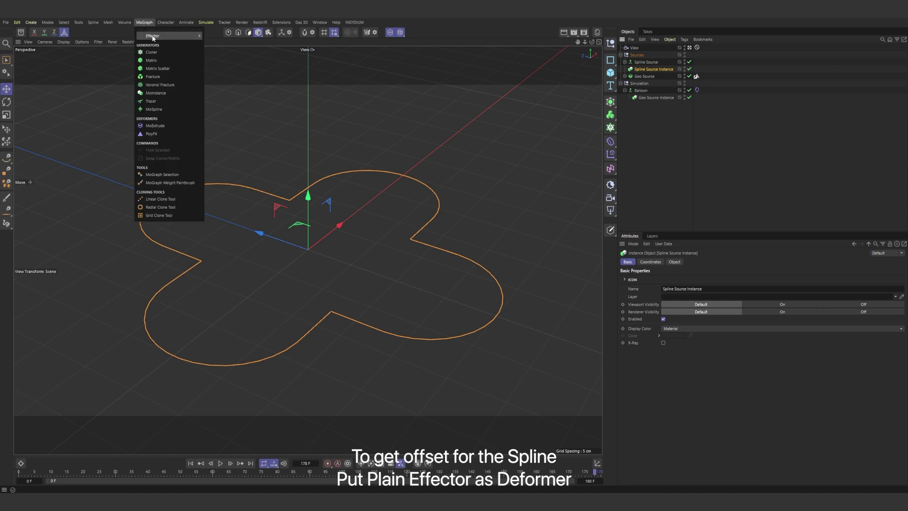
{"action": "mouse_move", "coordinate": [171, 35]}
{"action": "left_click", "coordinate": [211, 40], "text": "shift"}
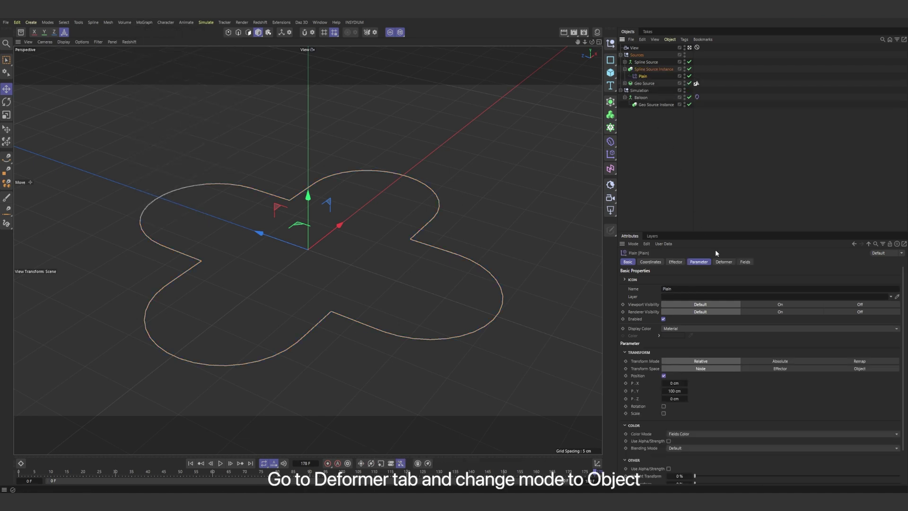
Set the Plain effector's deformation to Object, disable Position, and enable a uniform scale of -0.025.
{"action": "left_click", "coordinate": [723, 262]}
{"action": "left_click", "coordinate": [740, 280]}
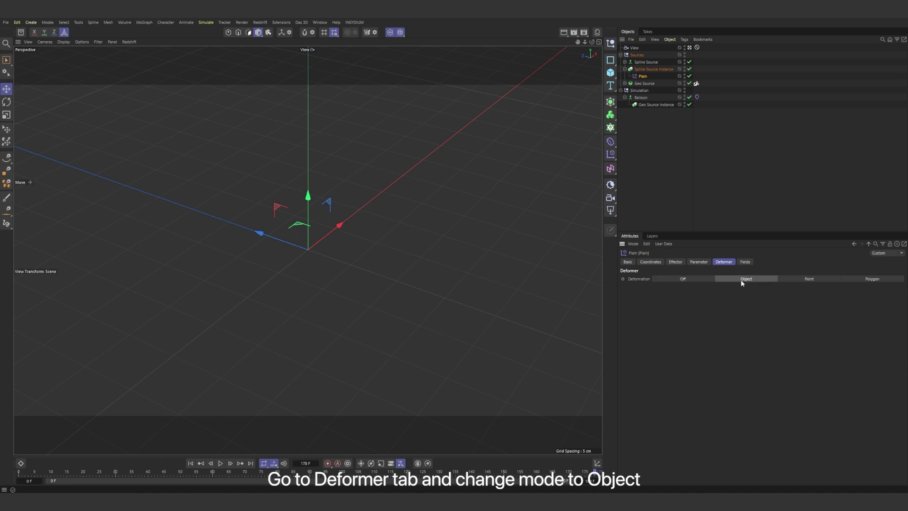
{"action": "left_click", "coordinate": [702, 263]}
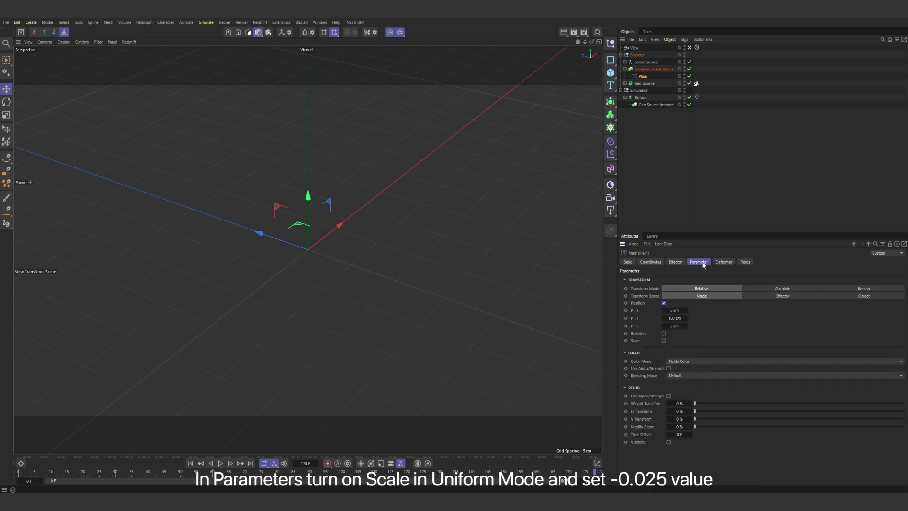
{"action": "left_click", "coordinate": [663, 303]}
{"action": "left_click", "coordinate": [663, 316]}
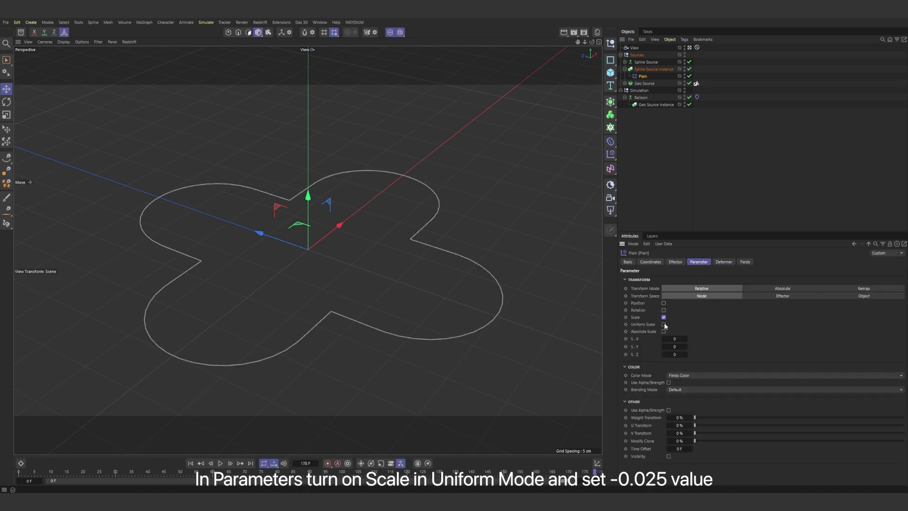
{"action": "left_click", "coordinate": [664, 324]}
{"action": "left_click", "coordinate": [674, 339]}
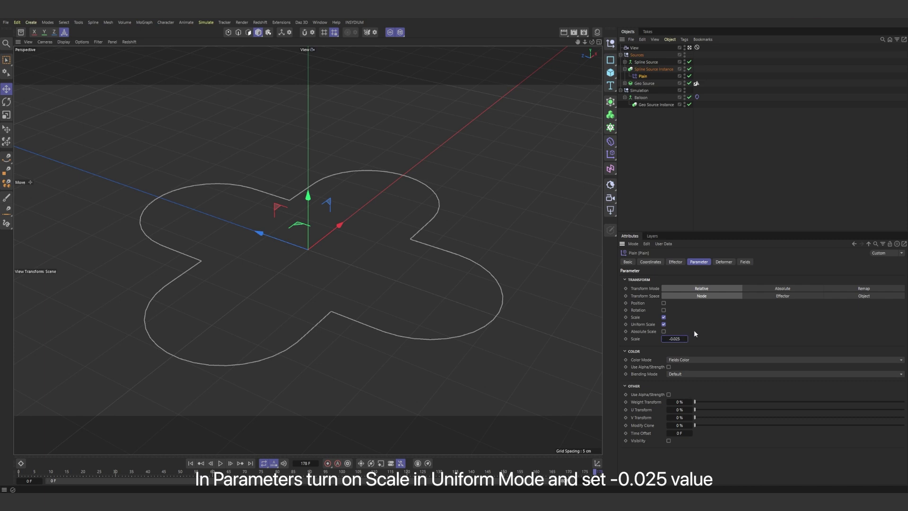
{"action": "key", "text": "Return"}
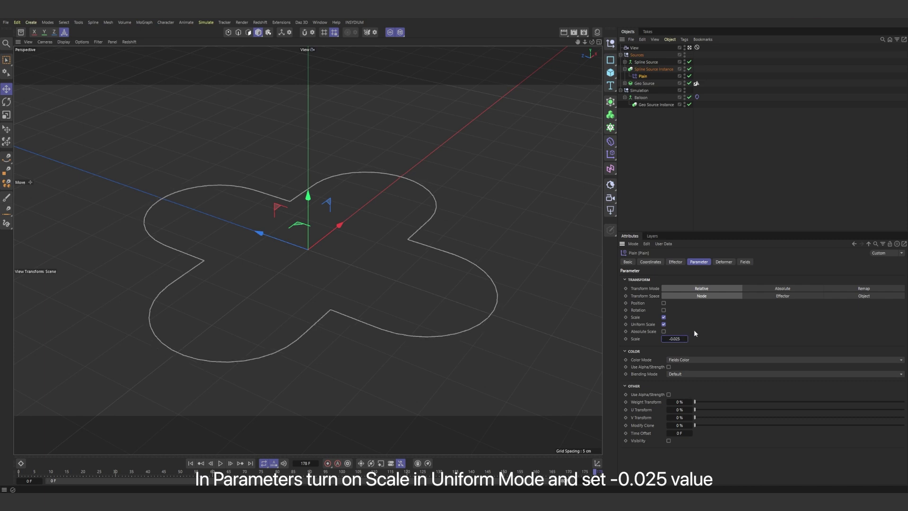
Create an instance of Spline Source Instance inside the Simulation group, and hide the Sources group.
{"action": "left_click", "coordinate": [625, 69]}
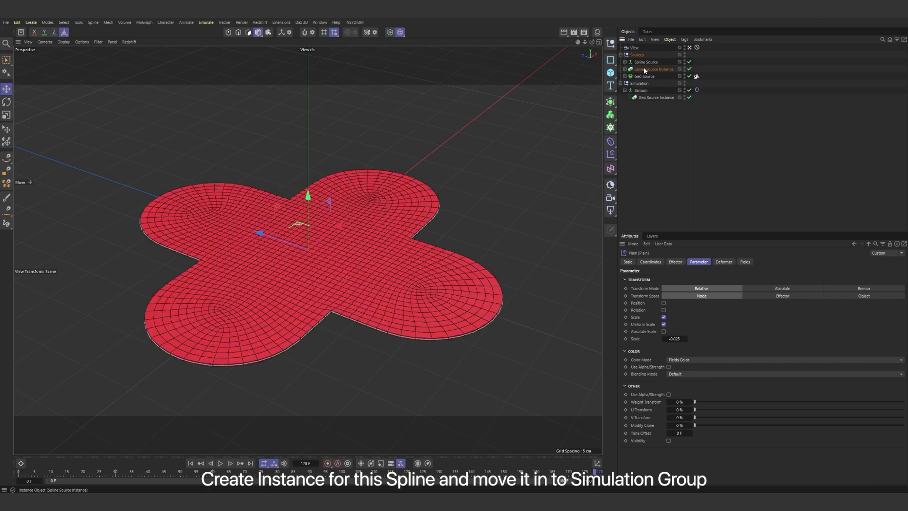
{"action": "left_click", "coordinate": [610, 101]}
{"action": "left_click", "coordinate": [644, 199]}
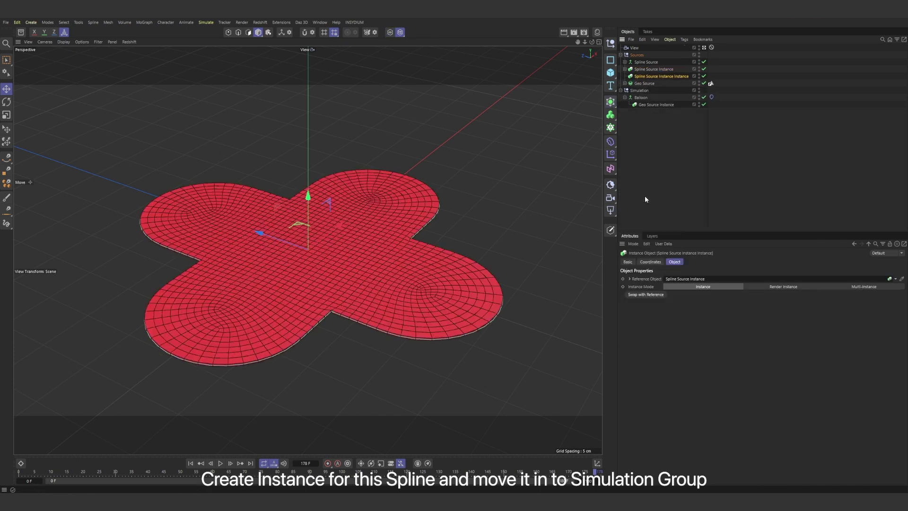
{"action": "left_click_drag", "start_coordinate": [661, 90], "coordinate": [659, 91]}
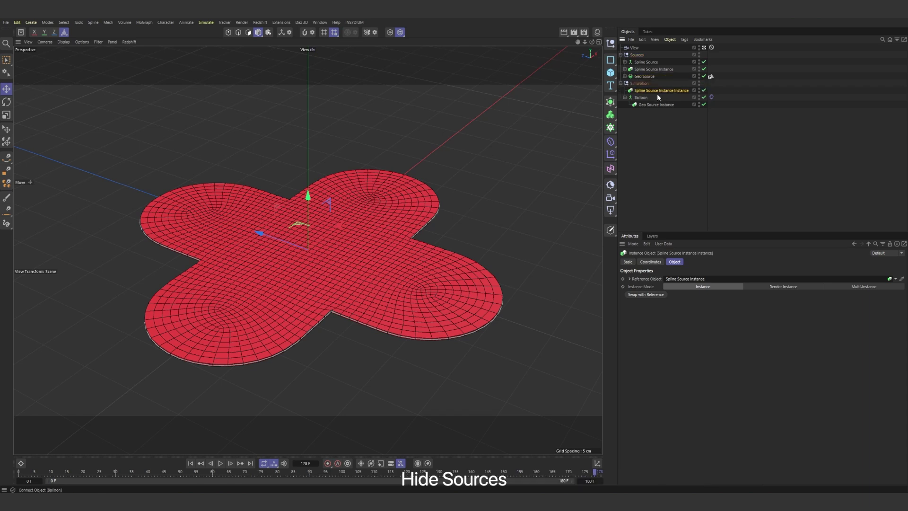
{"action": "left_click", "coordinate": [621, 55]}
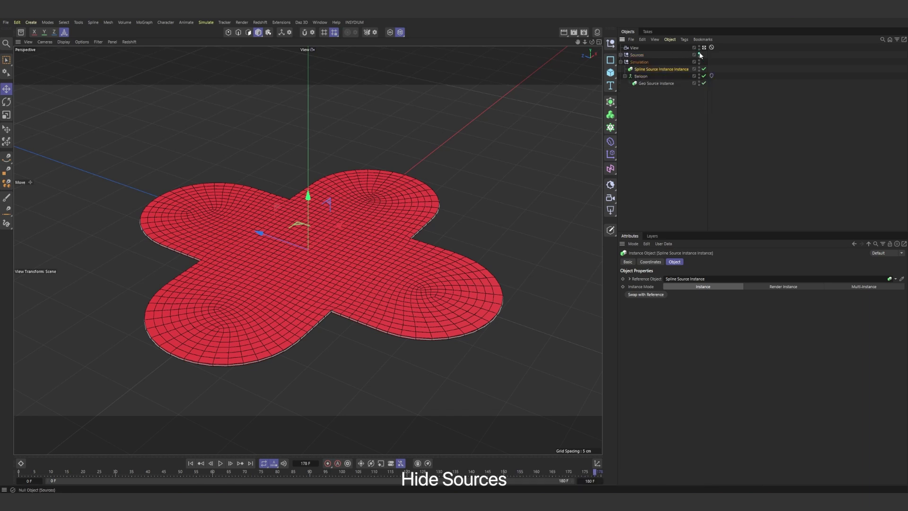
{"action": "double_click", "coordinate": [699, 54]}
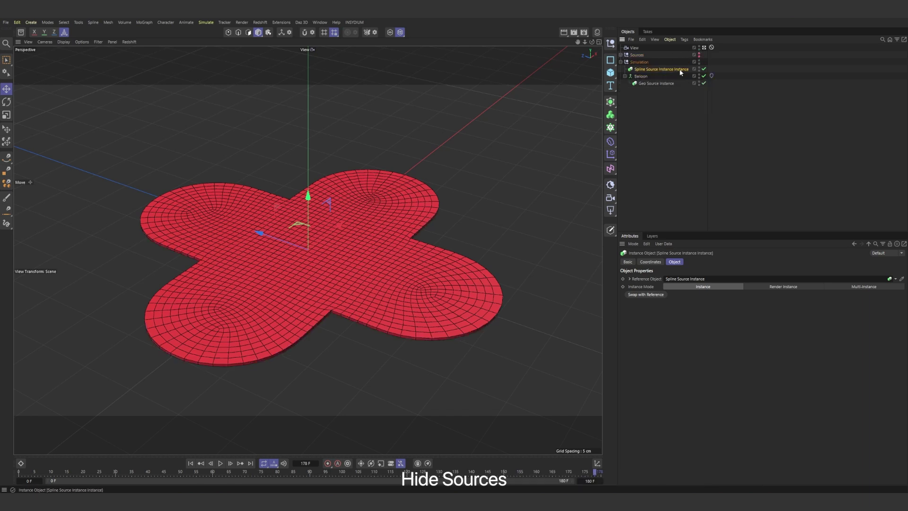
Wrap the new spline instance in a Connect object with Weld off, and rename it Stitch Constrain.
{"action": "left_click", "coordinate": [611, 101]}
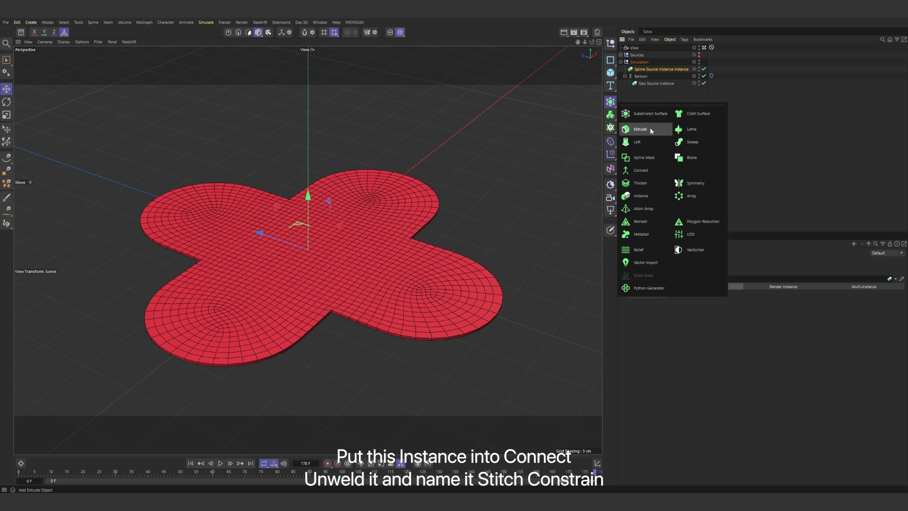
{"action": "left_click", "coordinate": [643, 169], "text": "alt"}
{"action": "left_click", "coordinate": [654, 289]}
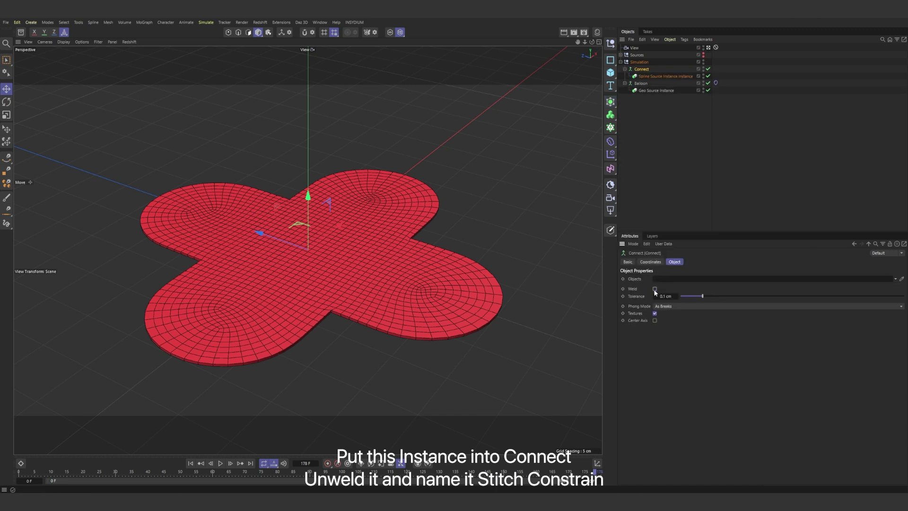
{"action": "double_click", "coordinate": [642, 69]}
{"action": "type", "text": "S"}
{"action": "type", "text": "nstrain"}
{"action": "key", "text": "Return"}
Add a Rope simulation tag to Stitch Constrain and set its radius to 0.01 cm.
{"action": "right_click", "coordinate": [635, 69]}
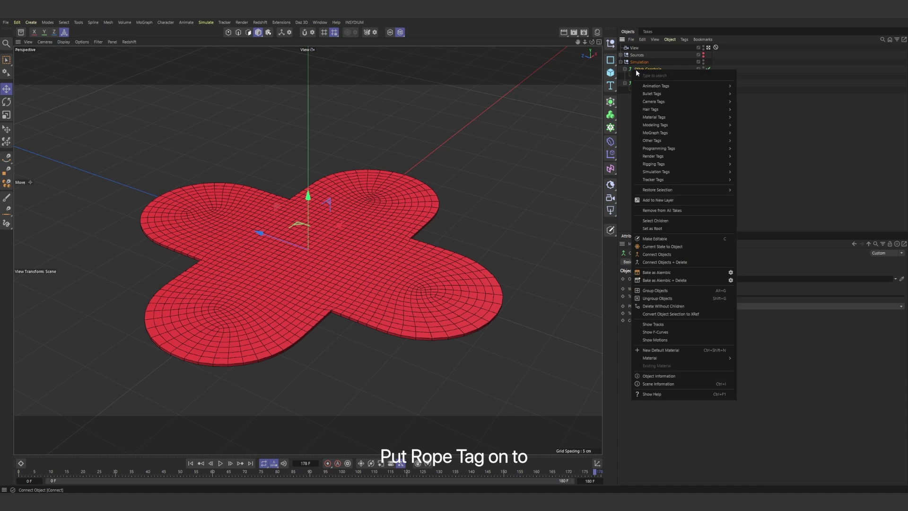
{"action": "mouse_move", "coordinate": [709, 172]}
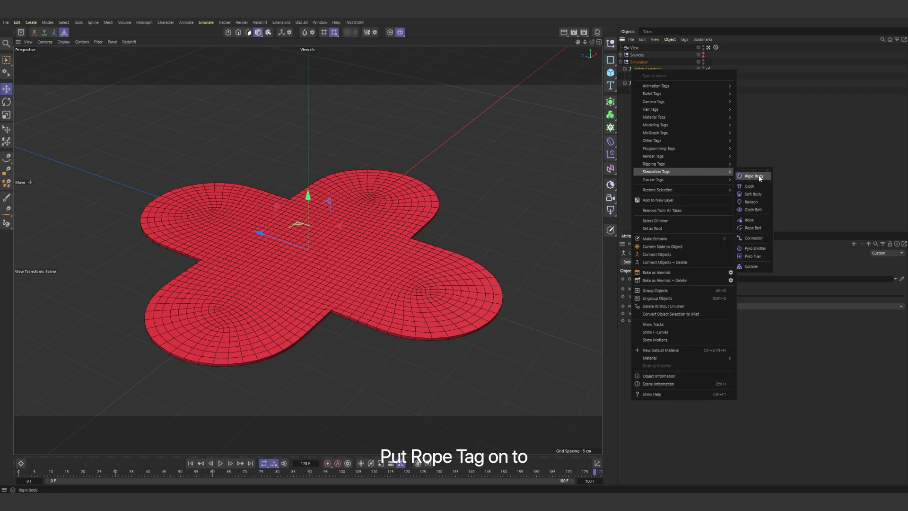
{"action": "left_click", "coordinate": [755, 221]}
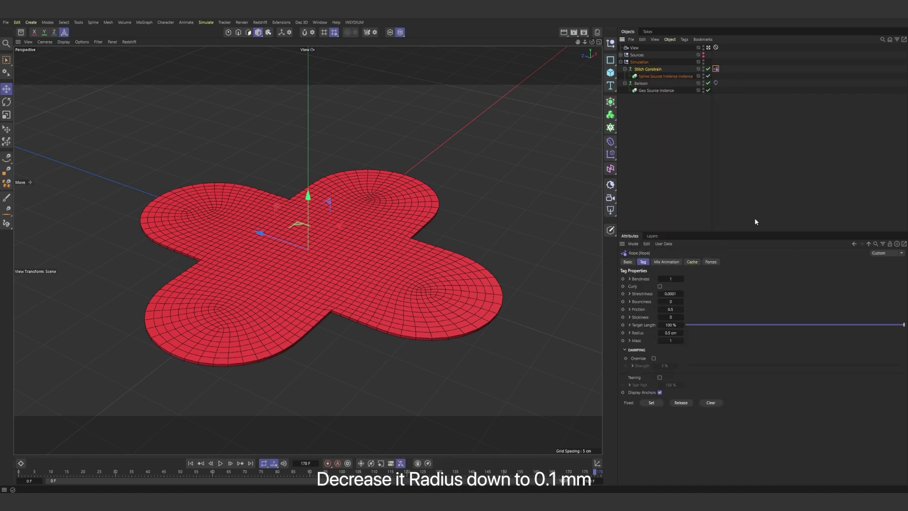
{"action": "double_click", "coordinate": [670, 332]}
{"action": "type", "text": "0.01"}
{"action": "left_click", "coordinate": [662, 184]}
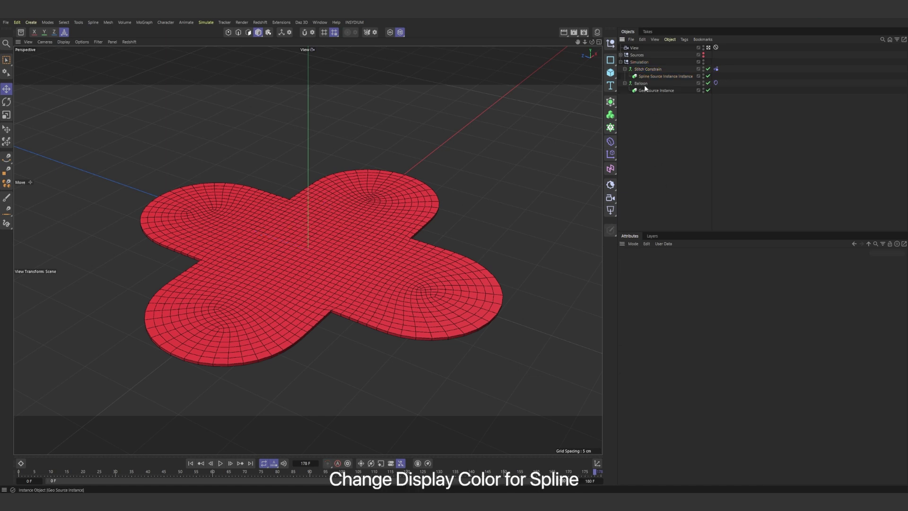
Give Stitch Constrain a custom bright green display color (RGB 33, 255, 41).
{"action": "left_click", "coordinate": [646, 70]}
{"action": "left_click", "coordinate": [627, 261]}
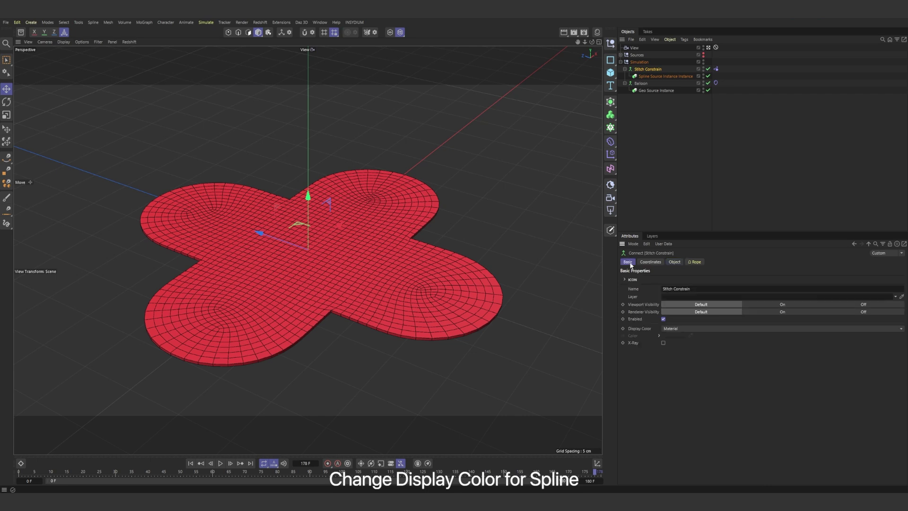
{"action": "left_click", "coordinate": [669, 329]}
{"action": "left_click", "coordinate": [676, 357]}
{"action": "left_click", "coordinate": [672, 335]}
{"action": "left_click_drag", "start_coordinate": [701, 401], "coordinate": [734, 410]}
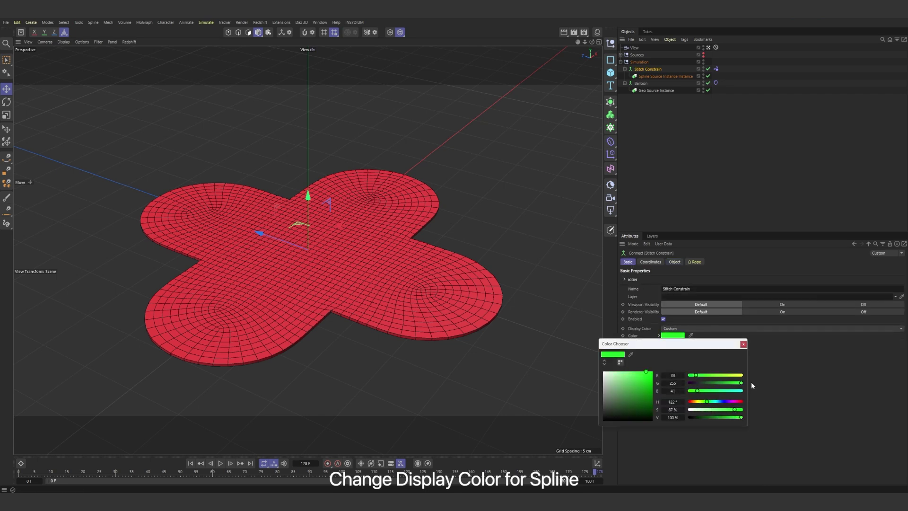
{"action": "left_click", "coordinate": [743, 344]}
Enable X-Ray display for the Balloon object.
{"action": "left_click", "coordinate": [644, 84]}
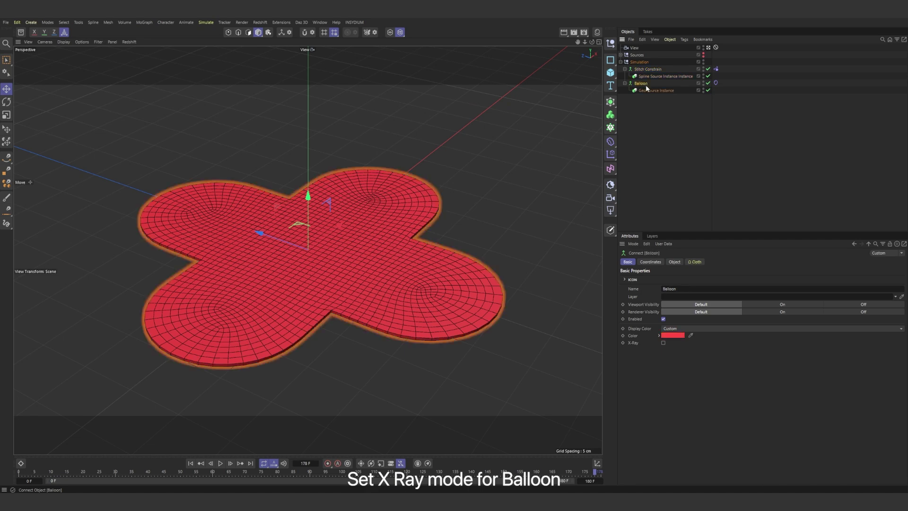
{"action": "left_click", "coordinate": [662, 343]}
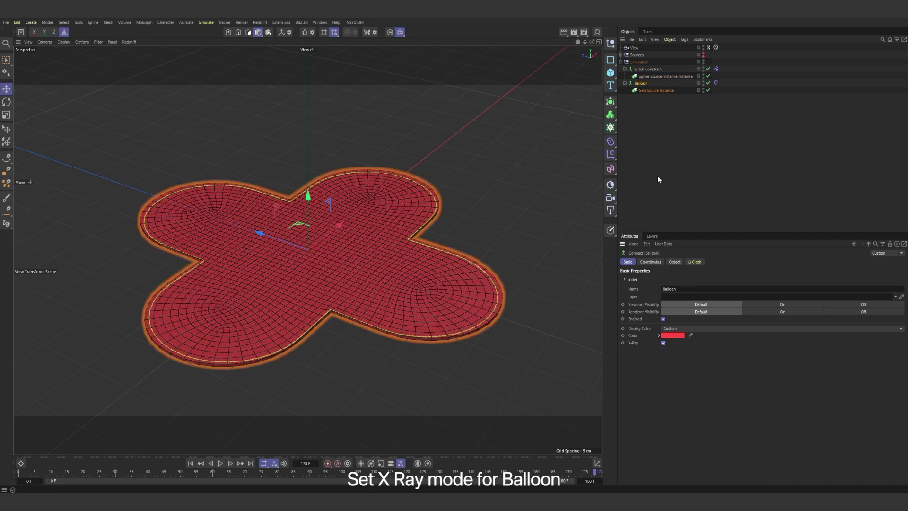
{"action": "left_click", "coordinate": [658, 179]}
Play the simulation to check how the rope follows the balloon, and return to the first frame.
{"action": "left_click", "coordinate": [221, 463]}
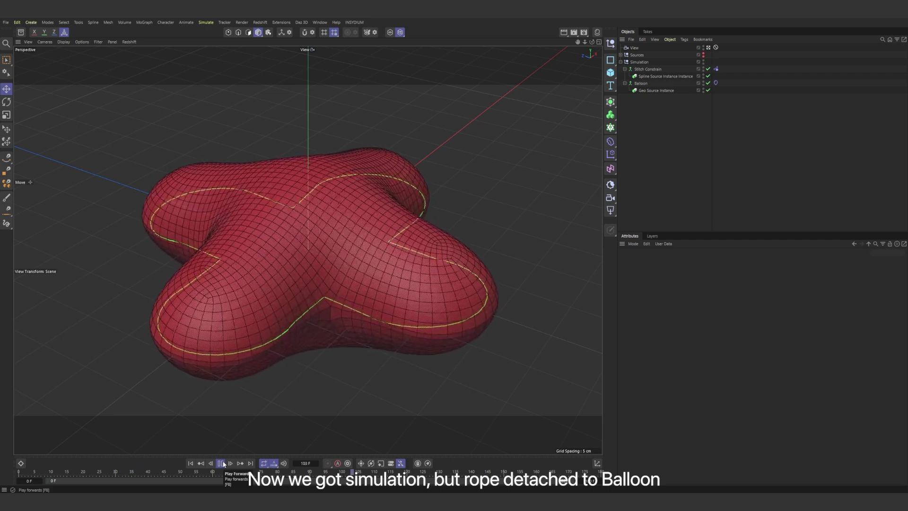
{"action": "left_click", "coordinate": [221, 463]}
{"action": "left_click", "coordinate": [191, 462]}
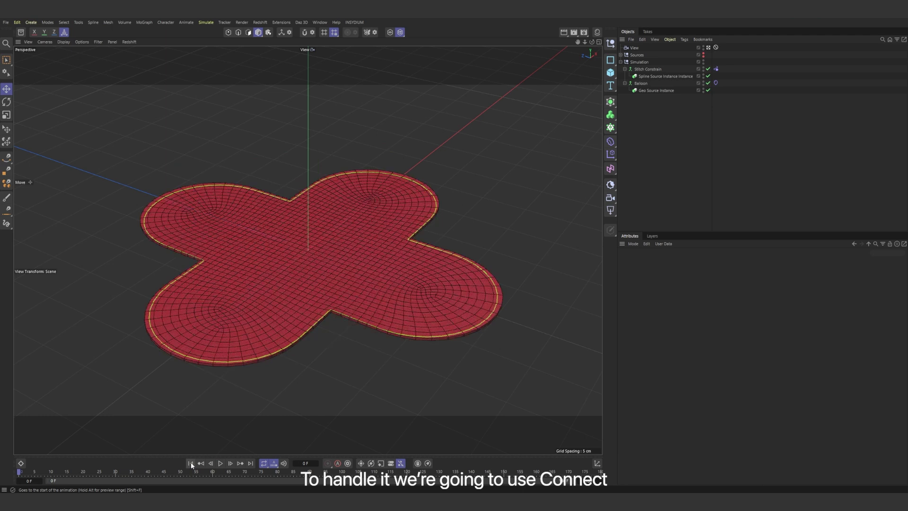
Add a Connector tag to Balloon, include Stitch Constrain's Rope tag under Other Objects, create the connections and play the simulation.
{"action": "right_click", "coordinate": [645, 83]}
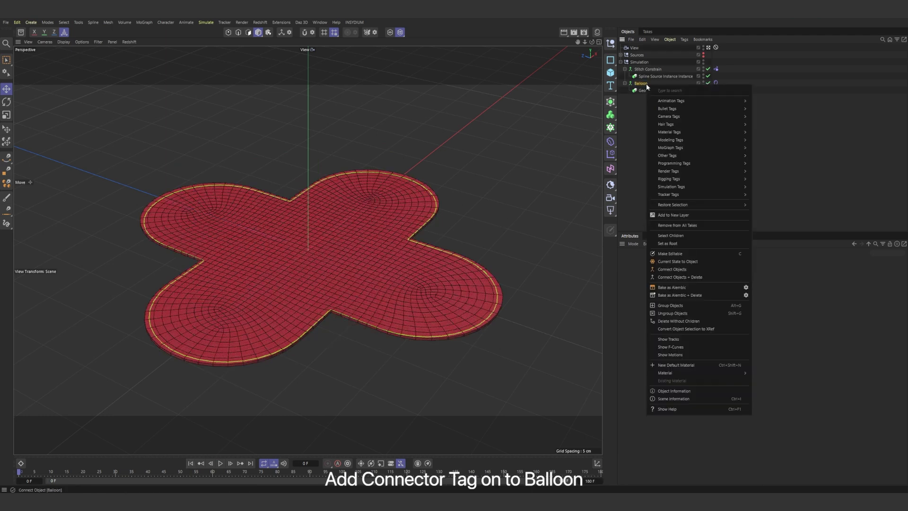
{"action": "mouse_move", "coordinate": [682, 187]}
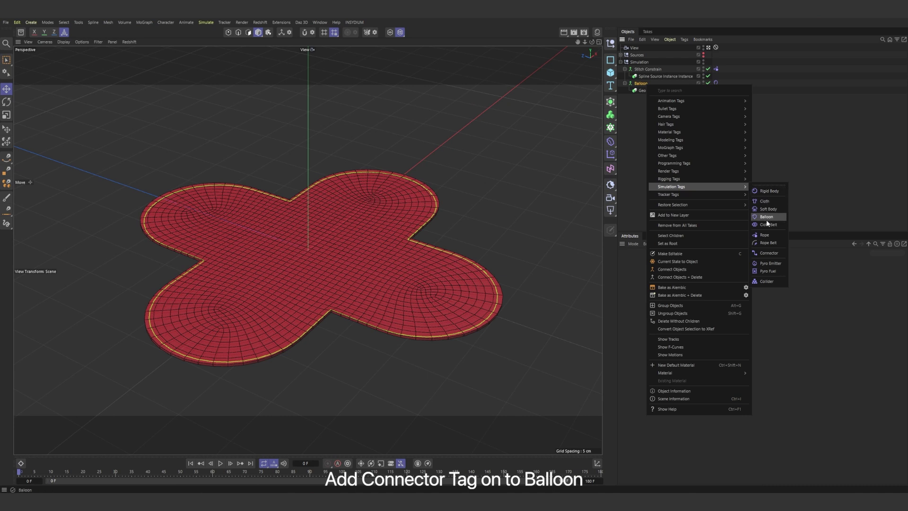
{"action": "left_click", "coordinate": [767, 253]}
{"action": "left_click", "coordinate": [685, 333]}
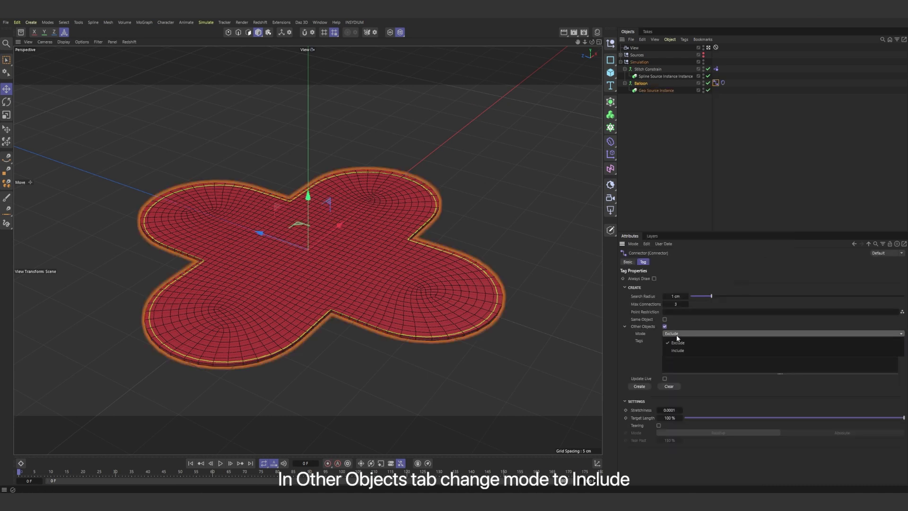
{"action": "left_click", "coordinate": [676, 349]}
{"action": "left_click_drag", "start_coordinate": [715, 69], "coordinate": [680, 343]}
{"action": "left_click", "coordinate": [642, 386]}
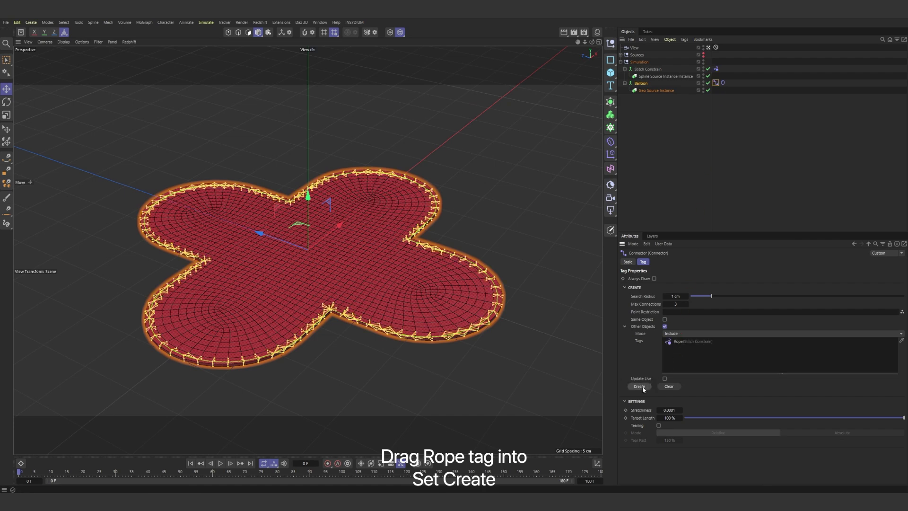
{"action": "key", "text": "F8"}
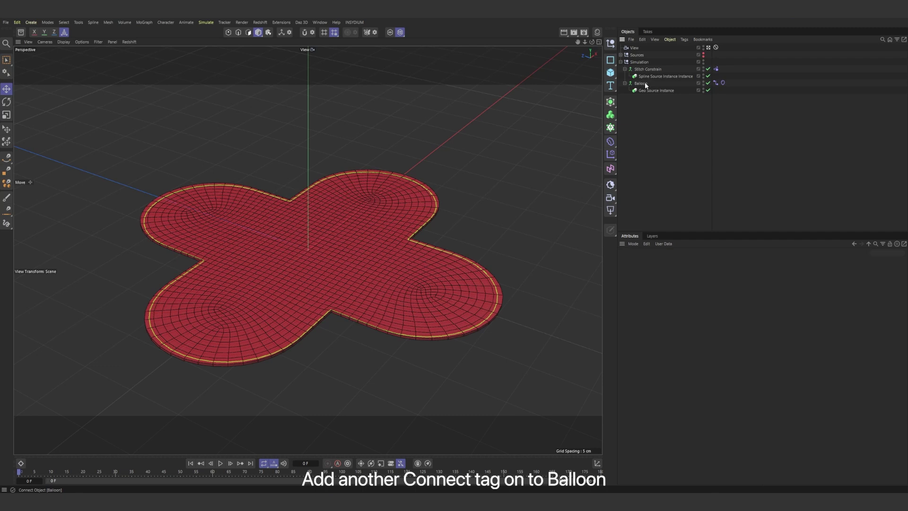
Add a second Connector tag to Balloon with Other Objects off, Same Object on and max connections 1, and create its connections.
{"action": "right_click", "coordinate": [644, 82]}
{"action": "mouse_move", "coordinate": [680, 185]}
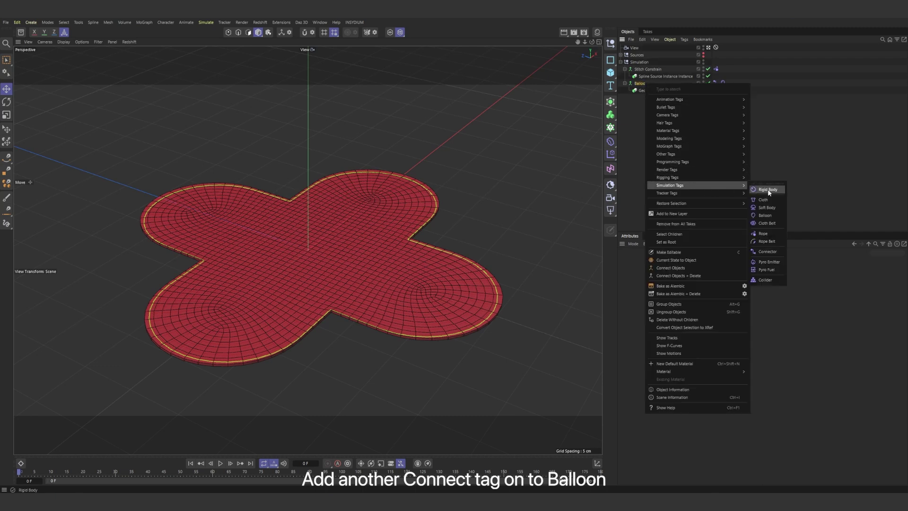
{"action": "left_click", "coordinate": [766, 252]}
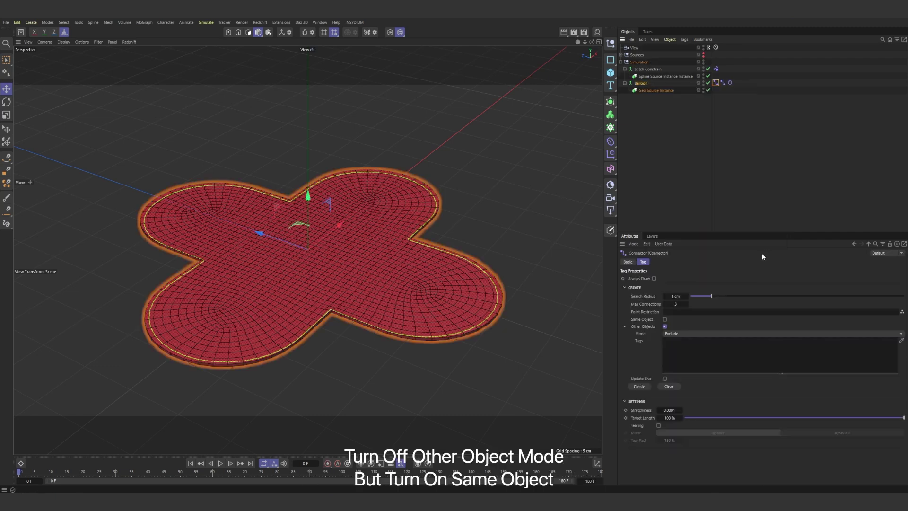
{"action": "left_click", "coordinate": [665, 326]}
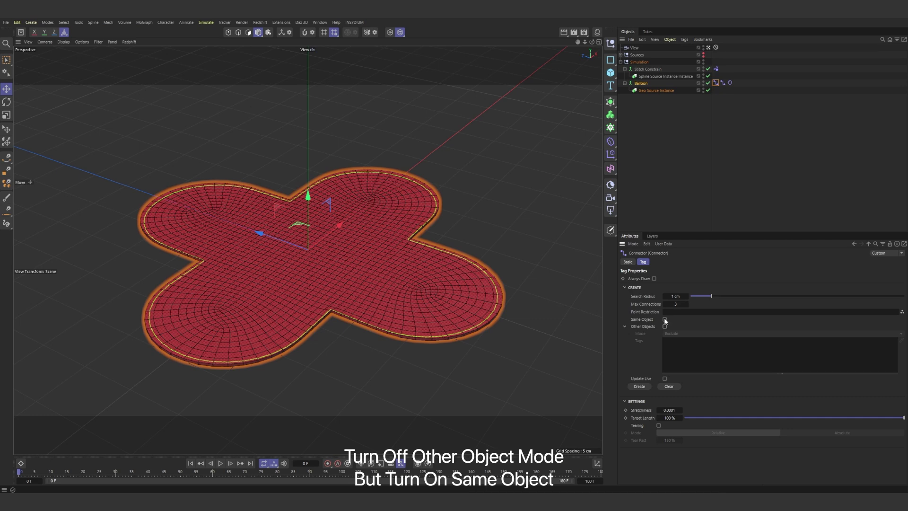
{"action": "left_click_drag", "start_coordinate": [679, 304], "coordinate": [650, 344]}
{"action": "type", "text": "1"}
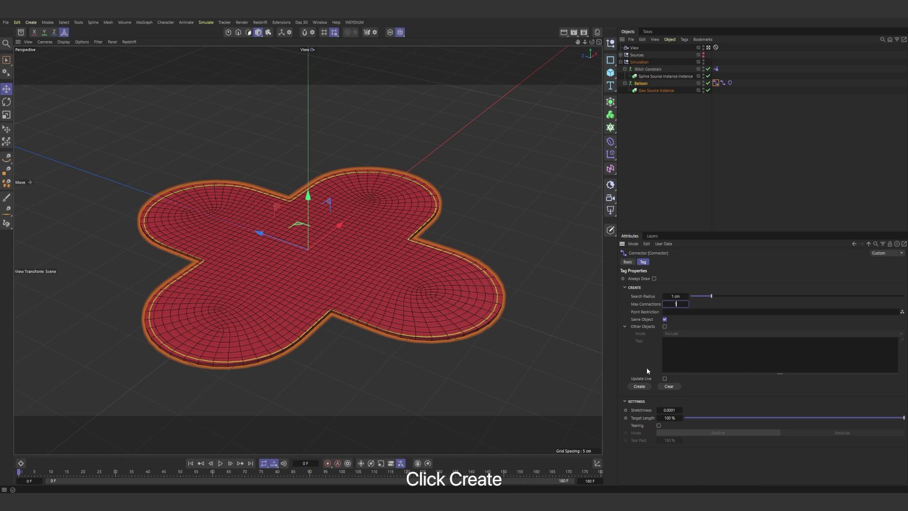
{"action": "left_click", "coordinate": [639, 386]}
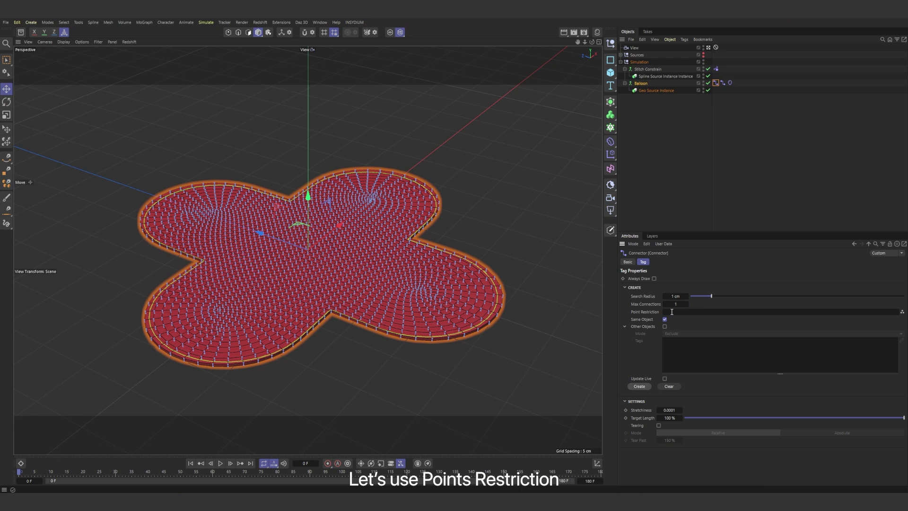
Add a Point Selection tag to Balloon and use Stitch Constrain as a spline field in it.
{"action": "right_click", "coordinate": [648, 86]}
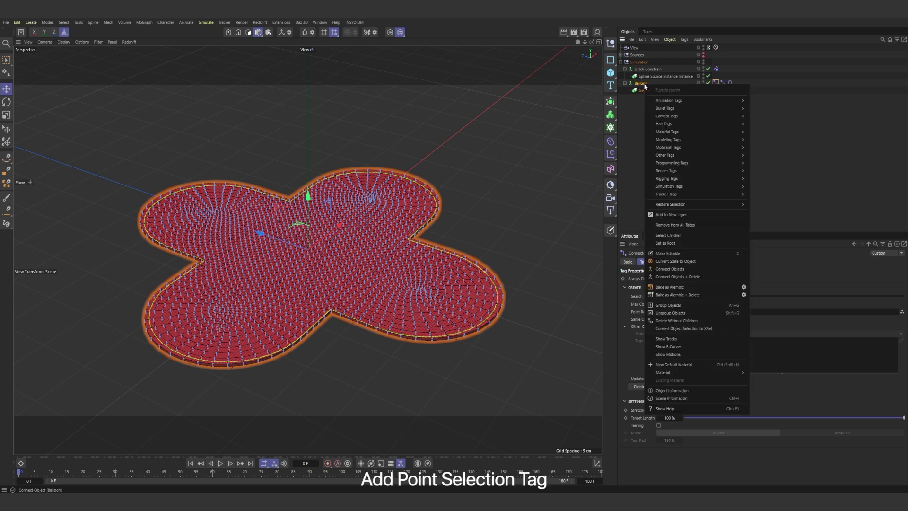
{"action": "mouse_move", "coordinate": [702, 155]}
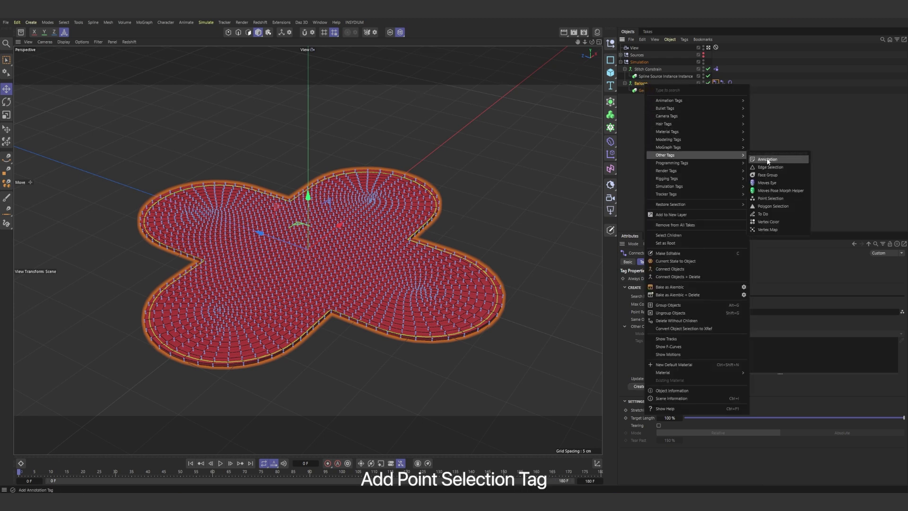
{"action": "left_click", "coordinate": [769, 198]}
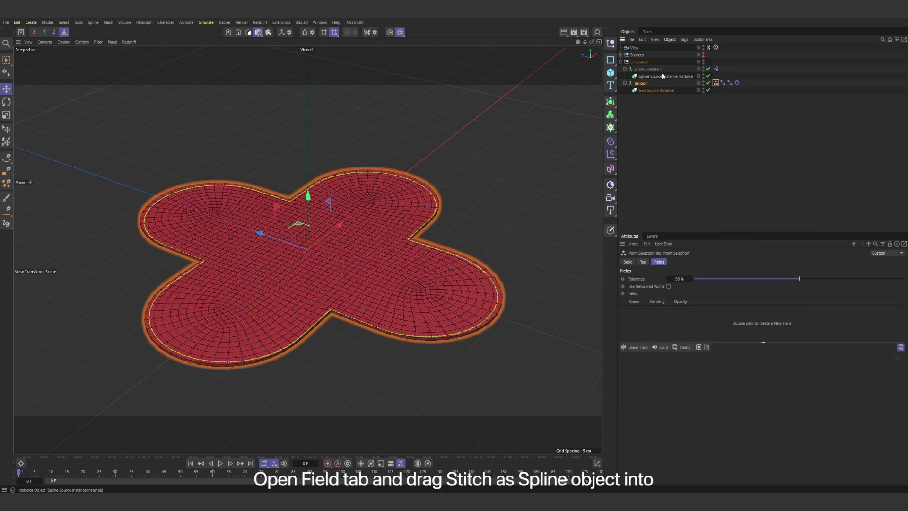
{"action": "left_click_drag", "start_coordinate": [655, 70], "coordinate": [674, 333]}
{"action": "left_click", "coordinate": [661, 310]}
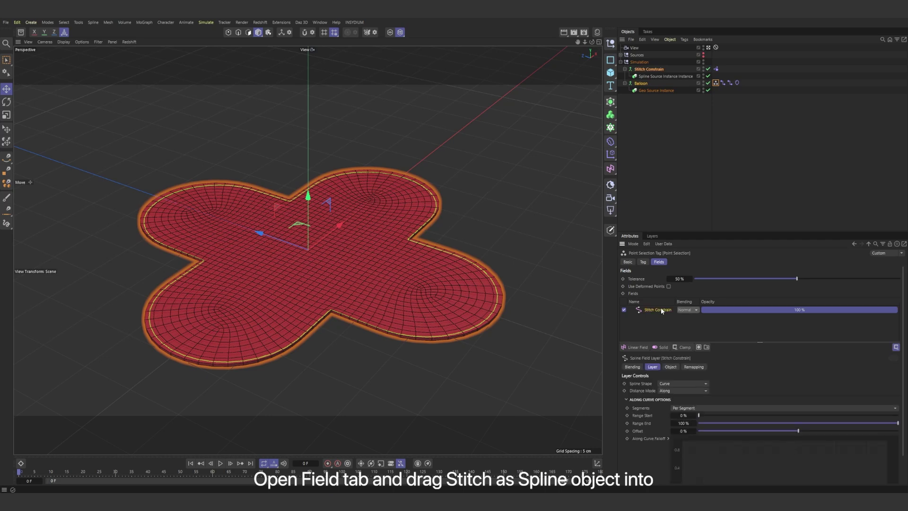
Set the Stitch Constrain spline field's distance mode to Radius with a radius of 2.5 cm.
{"action": "left_click", "coordinate": [670, 390]}
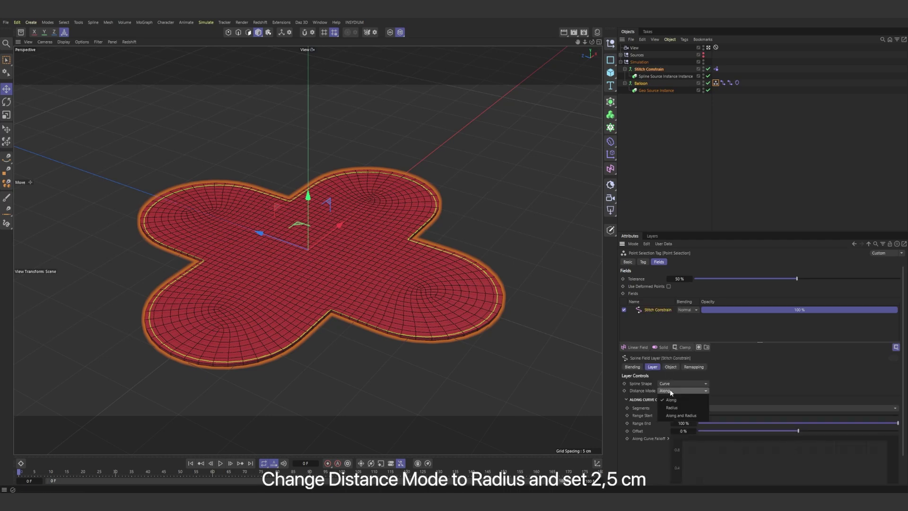
{"action": "left_click", "coordinate": [673, 407]}
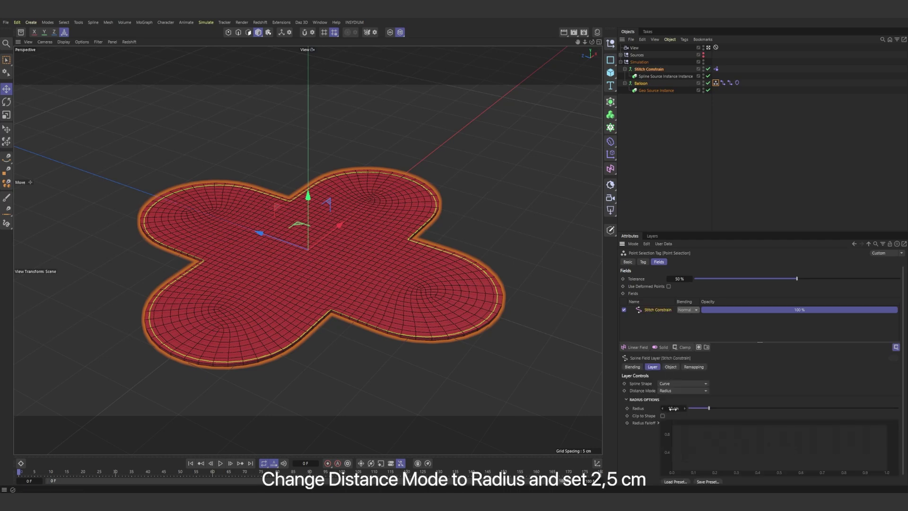
{"action": "left_click", "coordinate": [672, 408]}
{"action": "type", "text": "2.5"}
Assign the Point Selection tag as the point restriction of Balloon's Same Object Connector tag.
{"action": "left_click", "coordinate": [723, 83]}
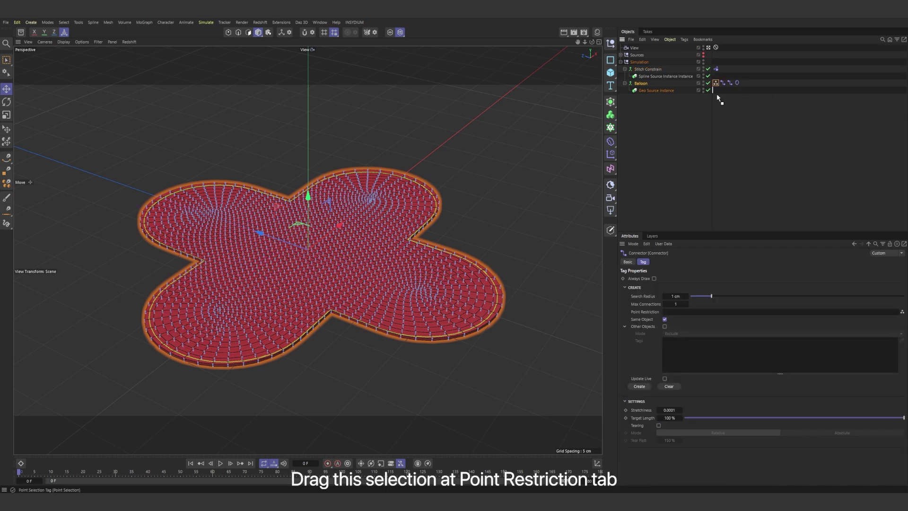
{"action": "left_click_drag", "start_coordinate": [688, 314], "coordinate": [686, 313]}
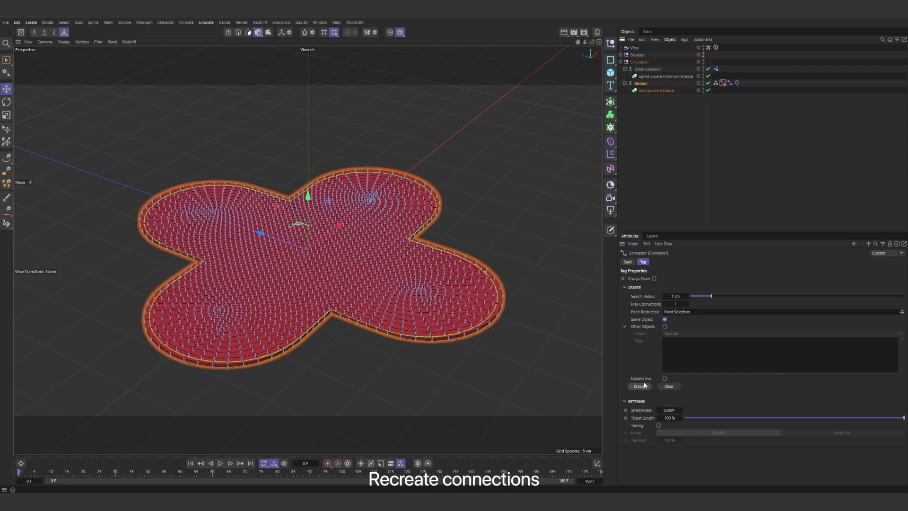